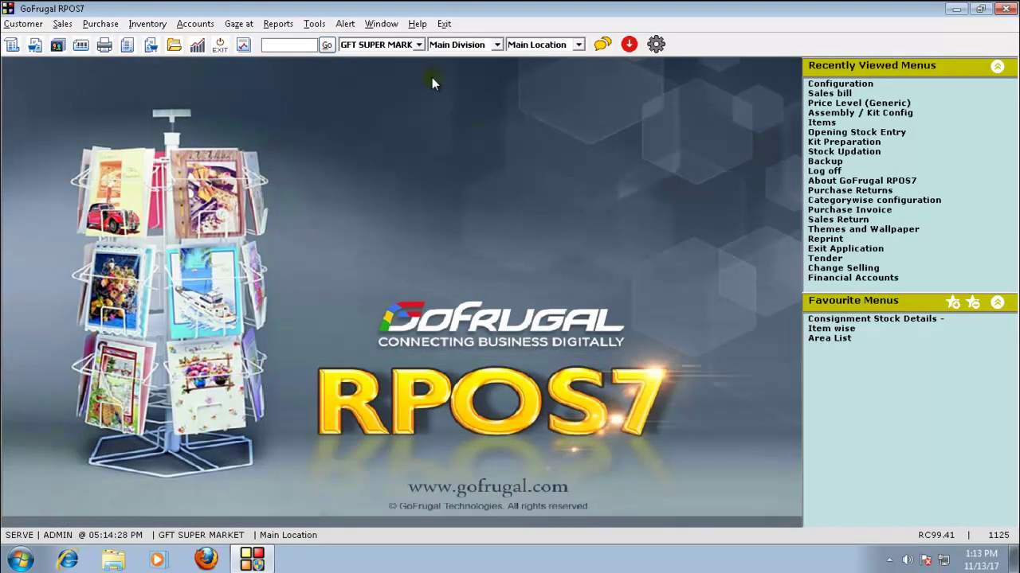
Search the menu list for "price" and open Price Level Generic
click(326, 45)
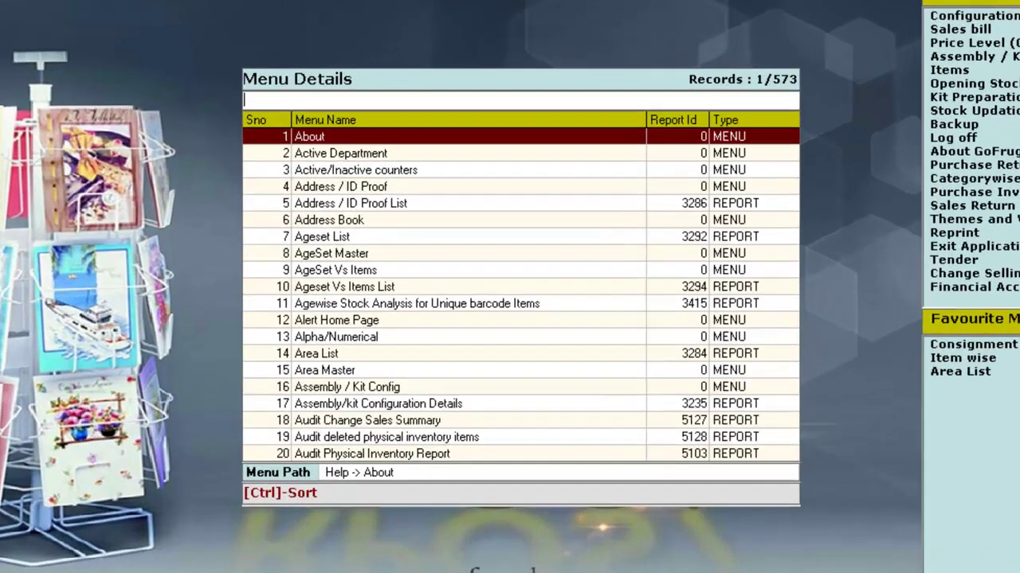
text(price)
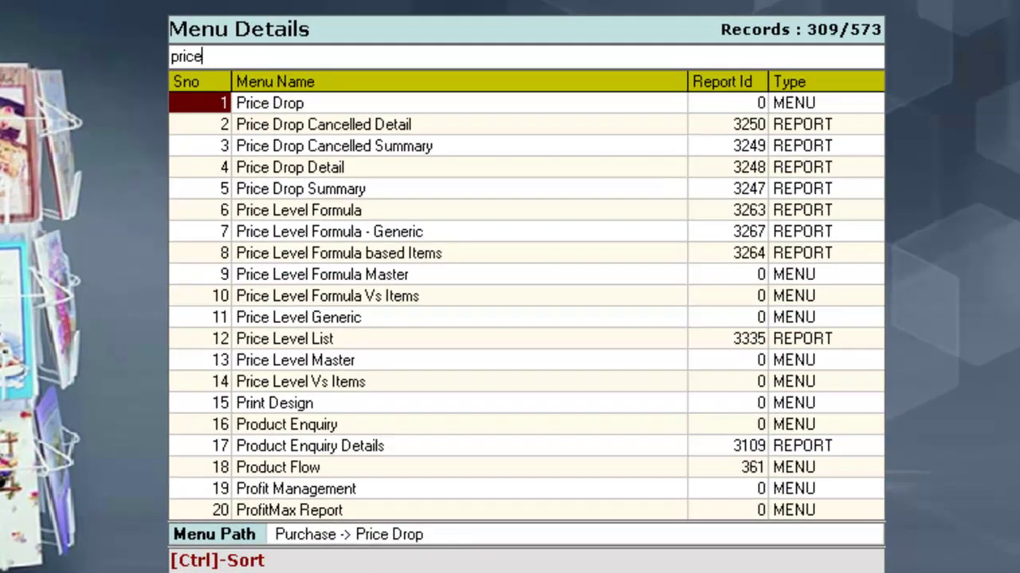
key(Down)
key(Down)
key(Down)
key(Down)
key(Down)
key(Down)
key(Down)
key(Down)
key(Down)
key(Down)
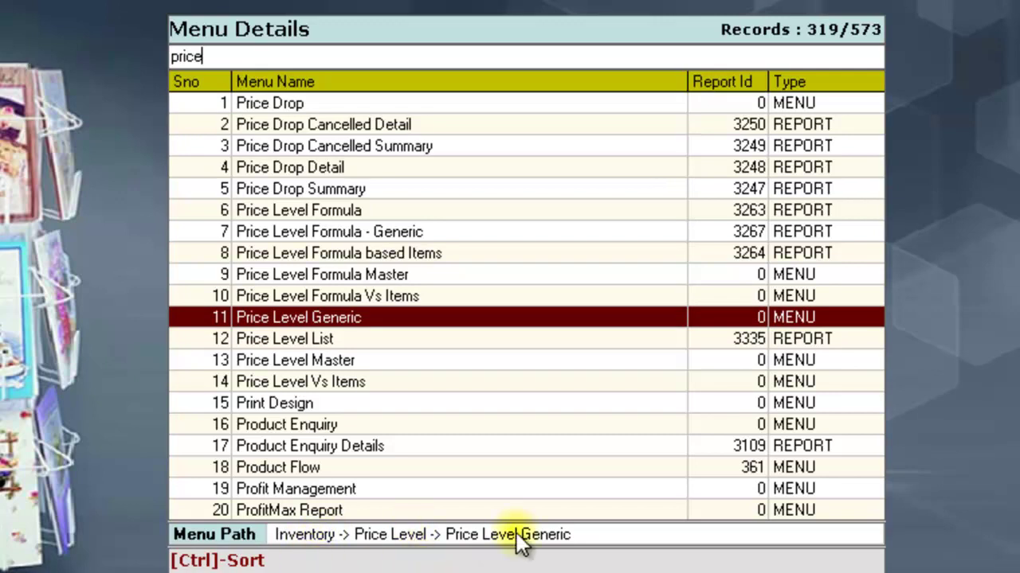
key(Return)
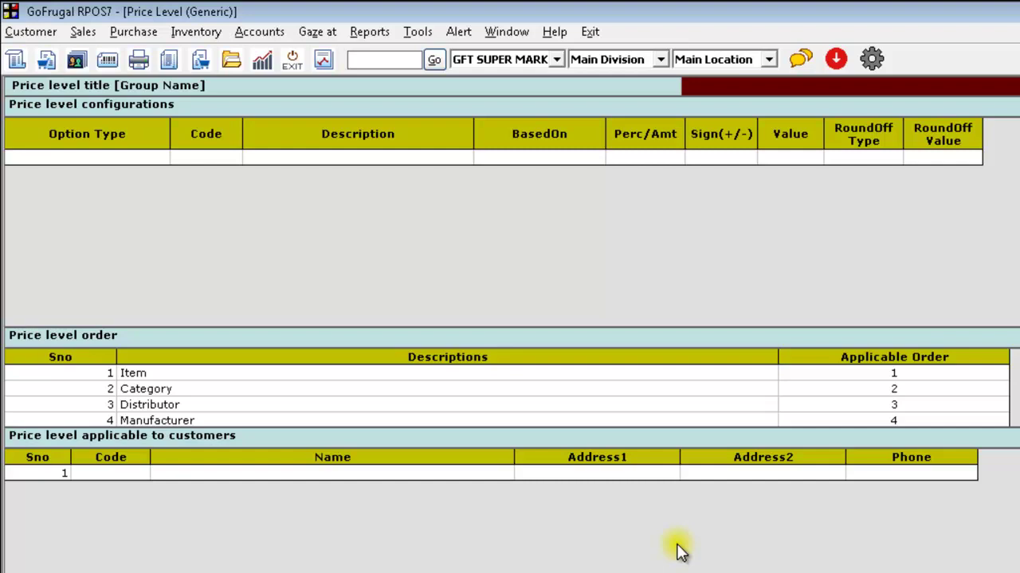
Title the price level 20% SALE and set the first configuration row's option type to Item wise
text(20% SALE)
key(Return)
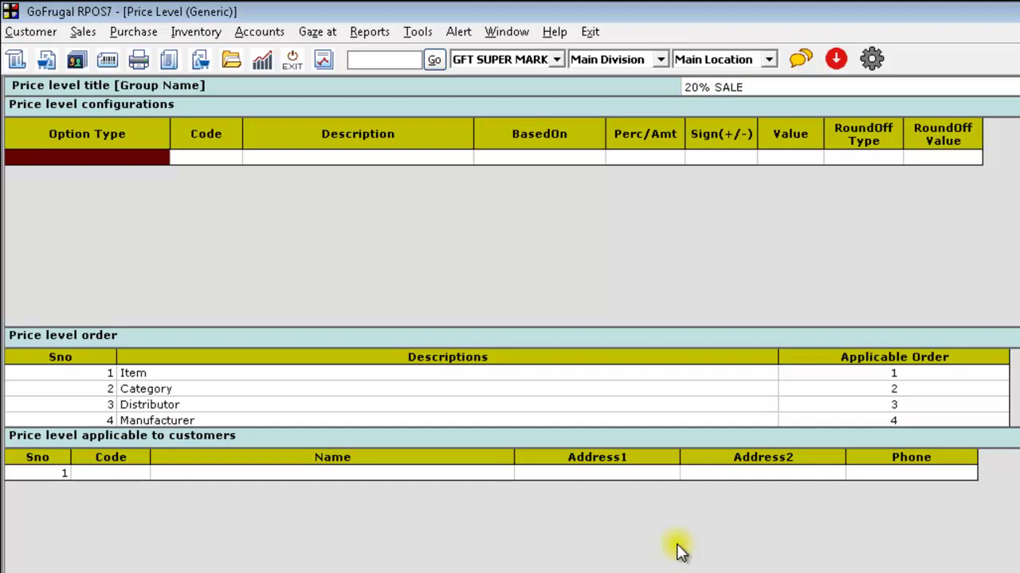
key(Return)
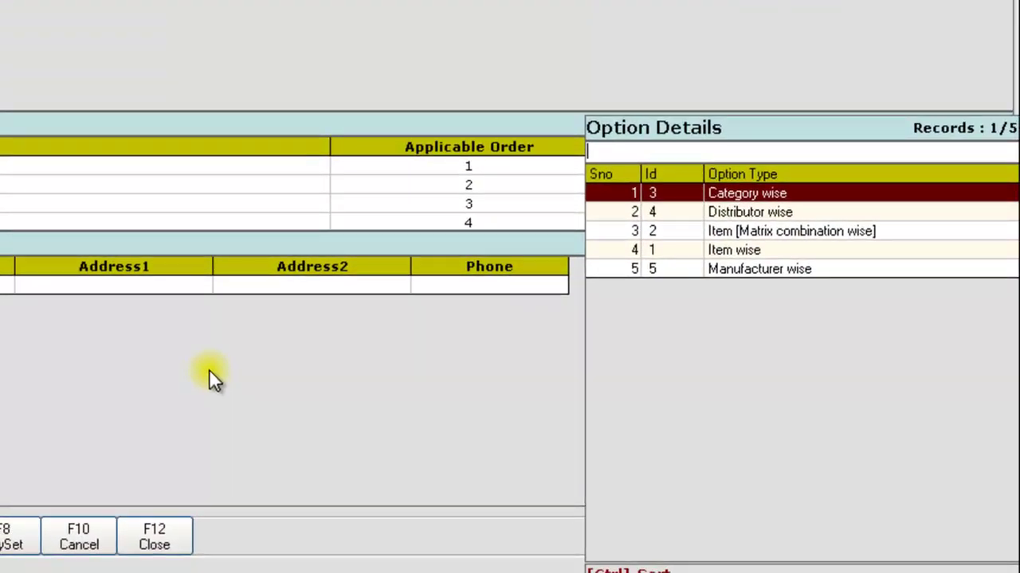
key(Down)
key(Down)
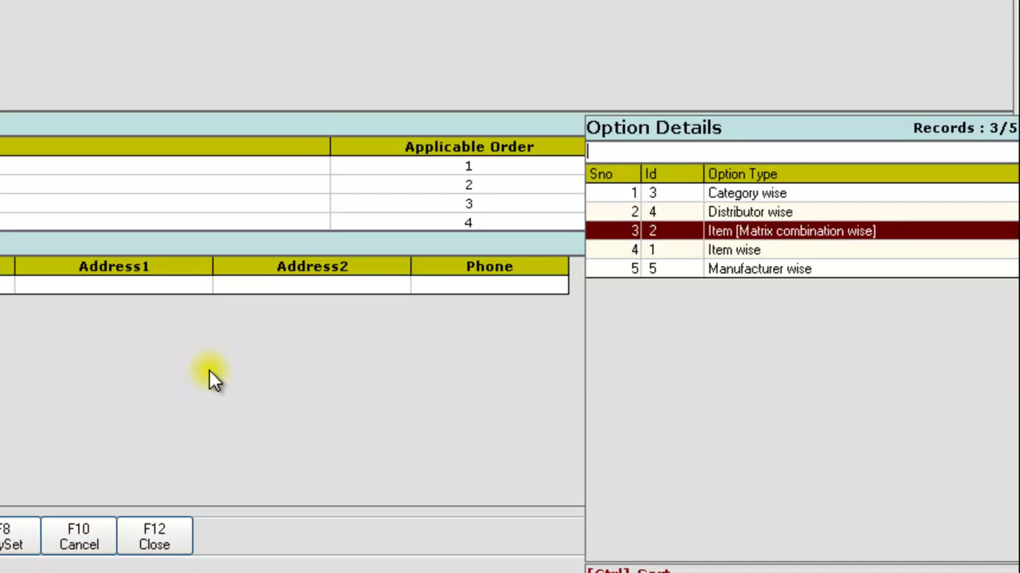
key(Down)
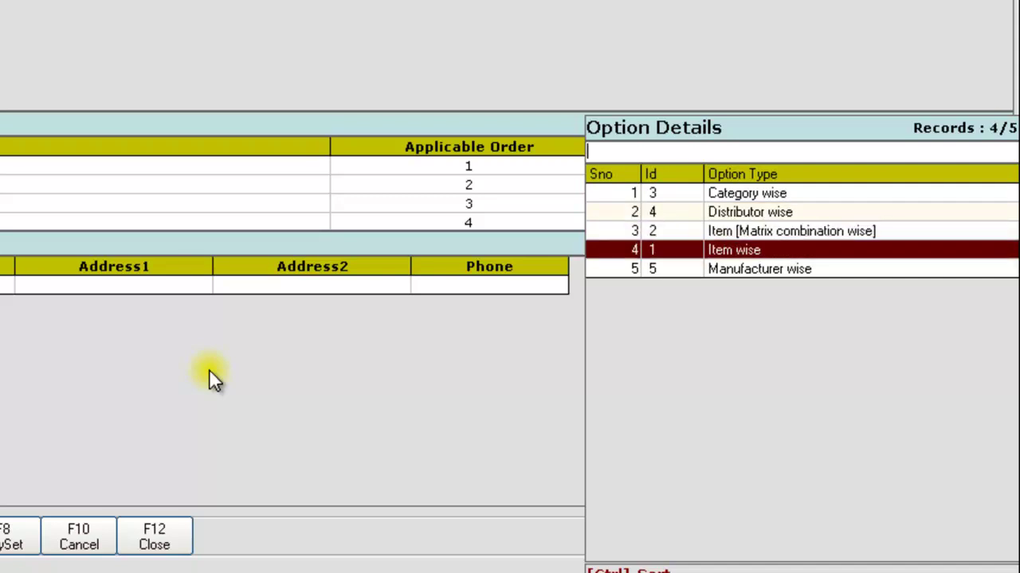
key(Down)
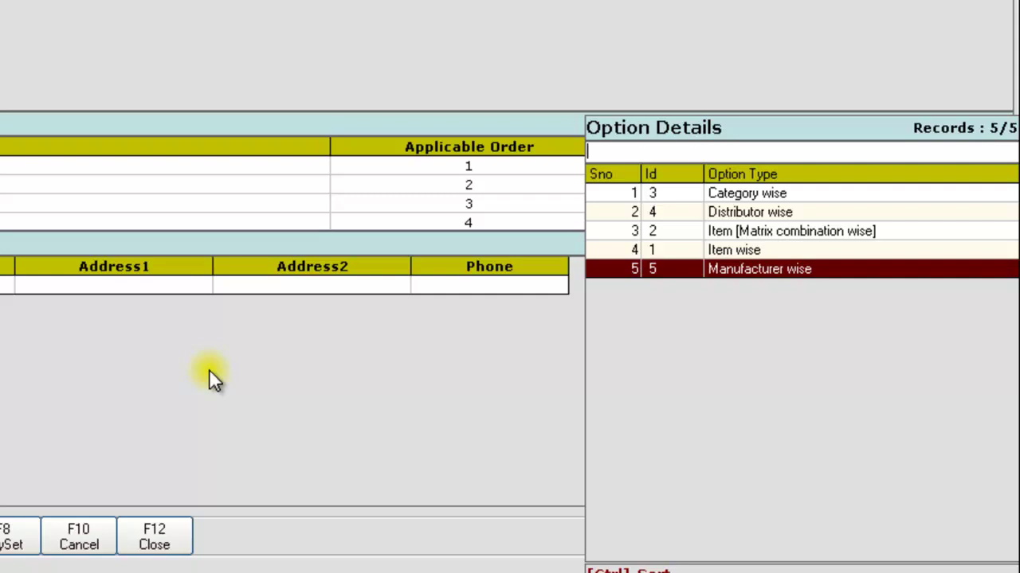
key(Up)
key(Return)
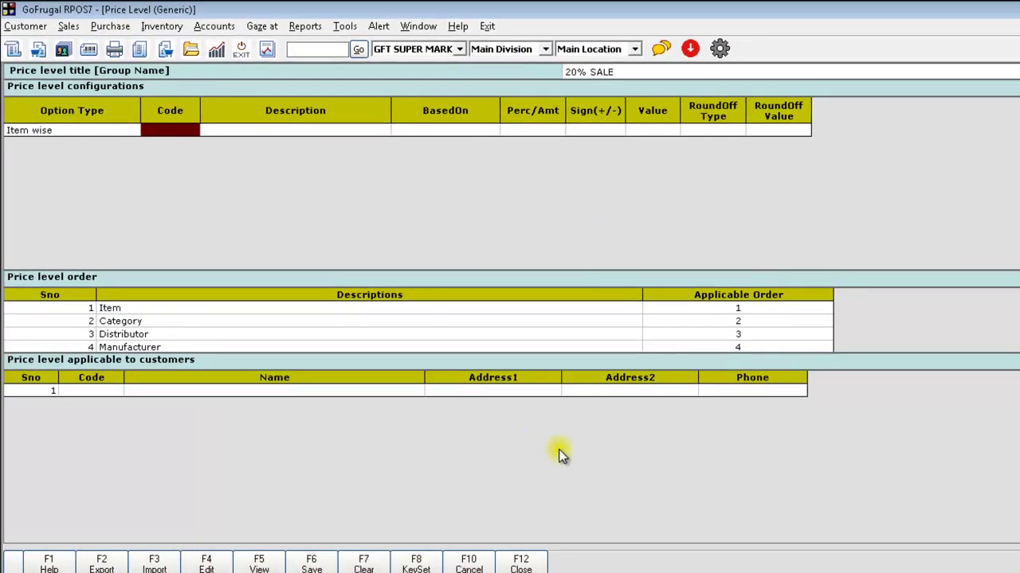
Find "kan" in the products list and assign KANCHI SILK SAREE to the Item wise row
key(Return)
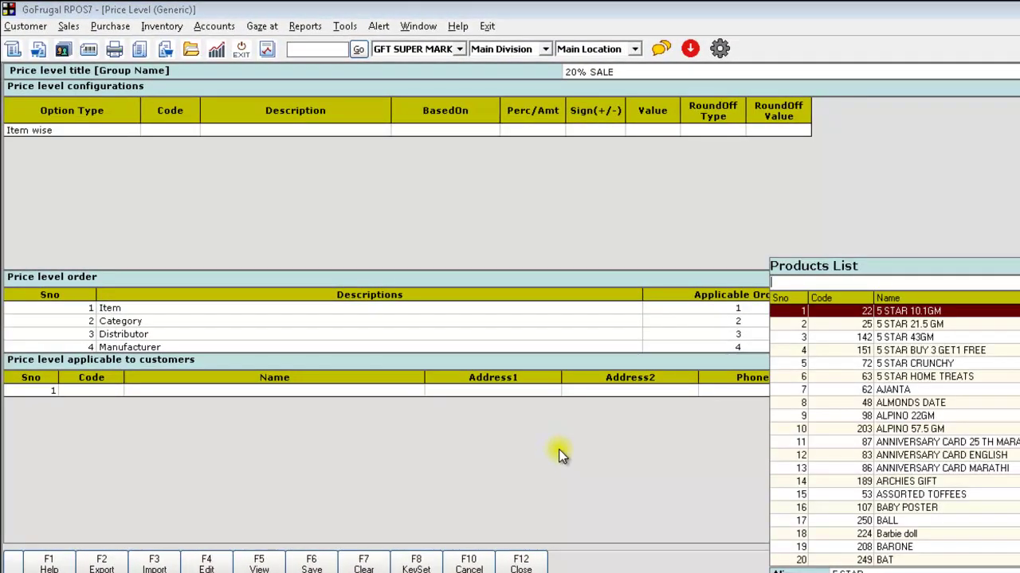
text(kan)
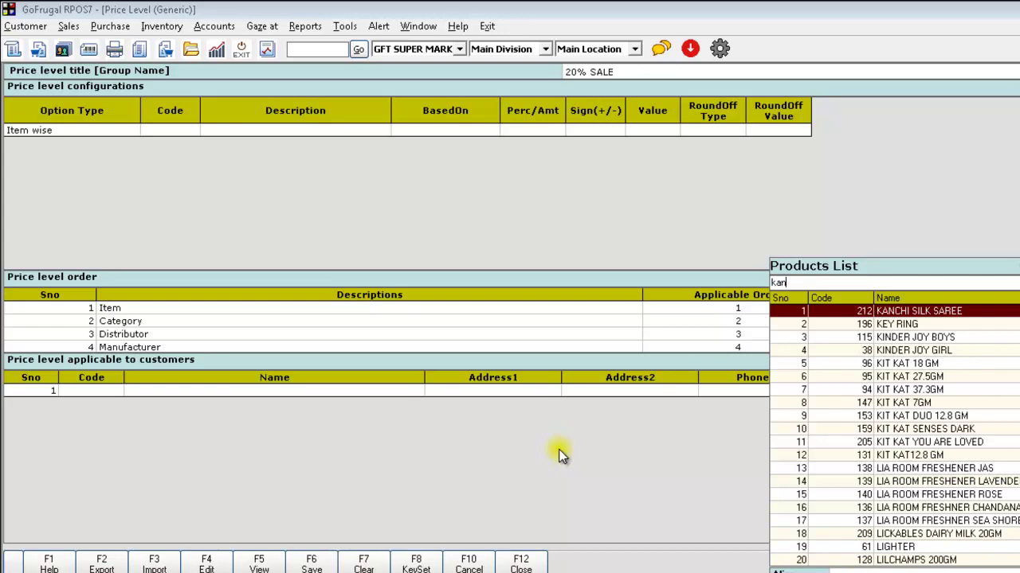
key(Return)
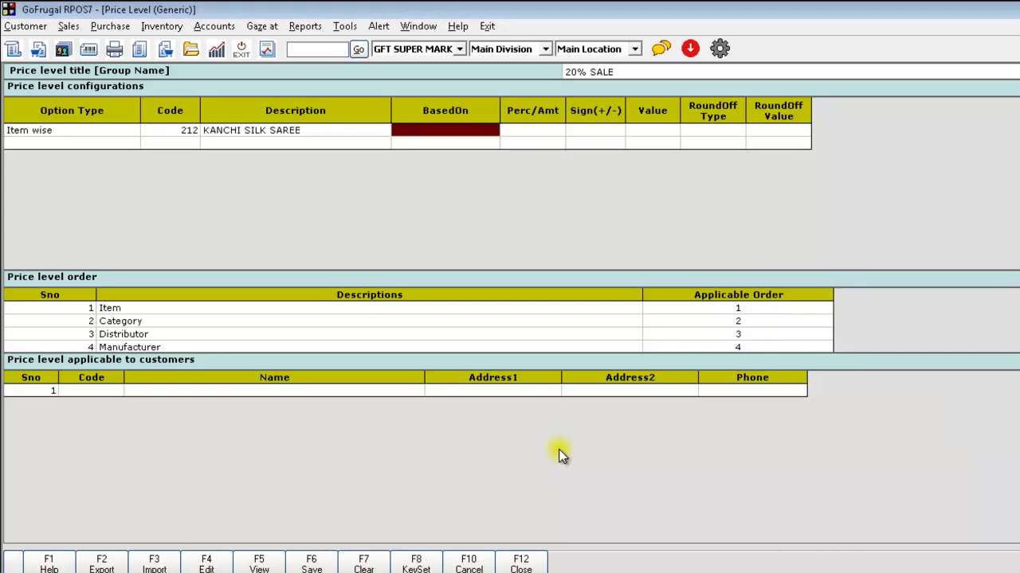
Base the KANCHI SILK SAREE price level on Purchase
key(Return)
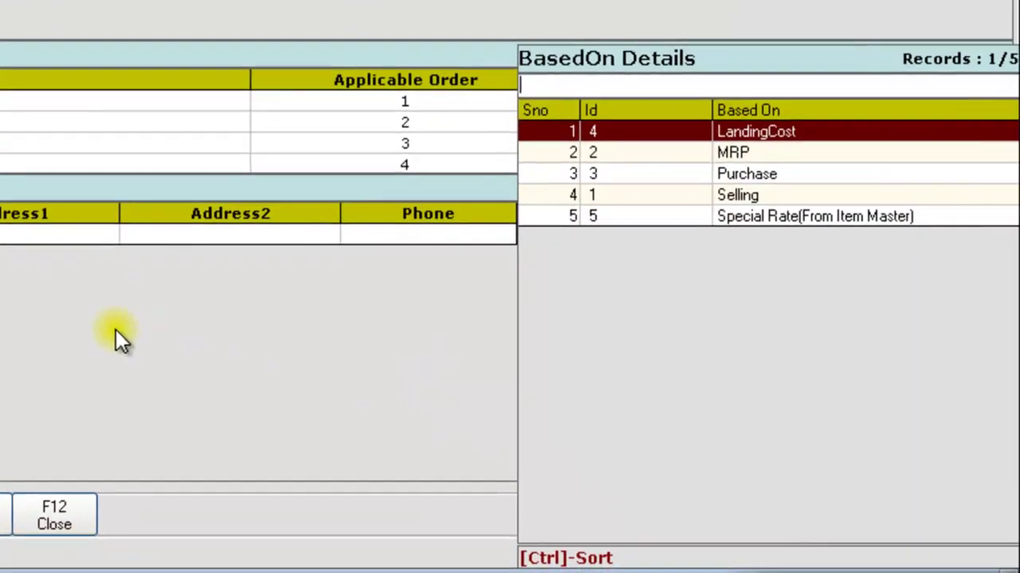
key(Down)
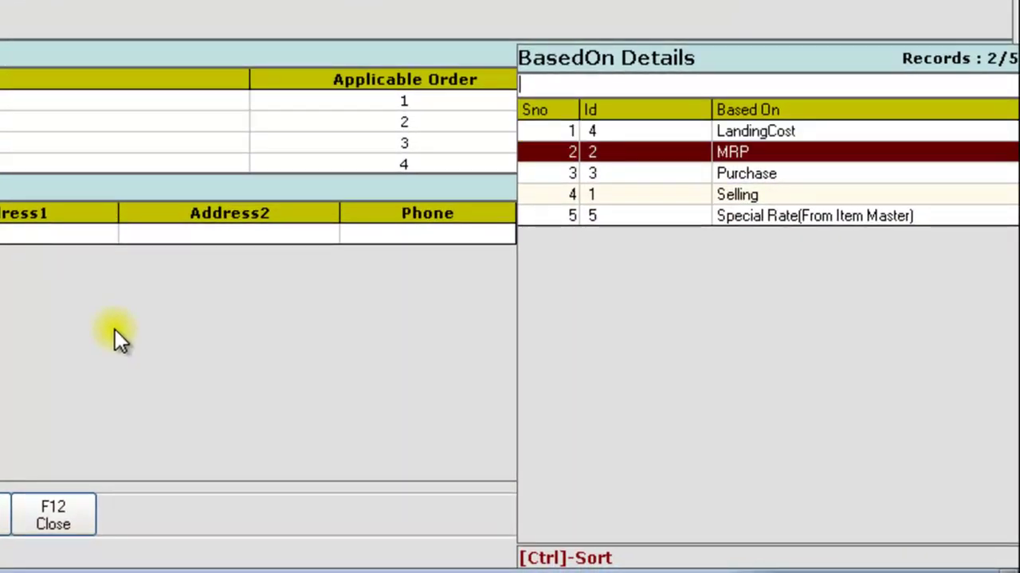
key(Up)
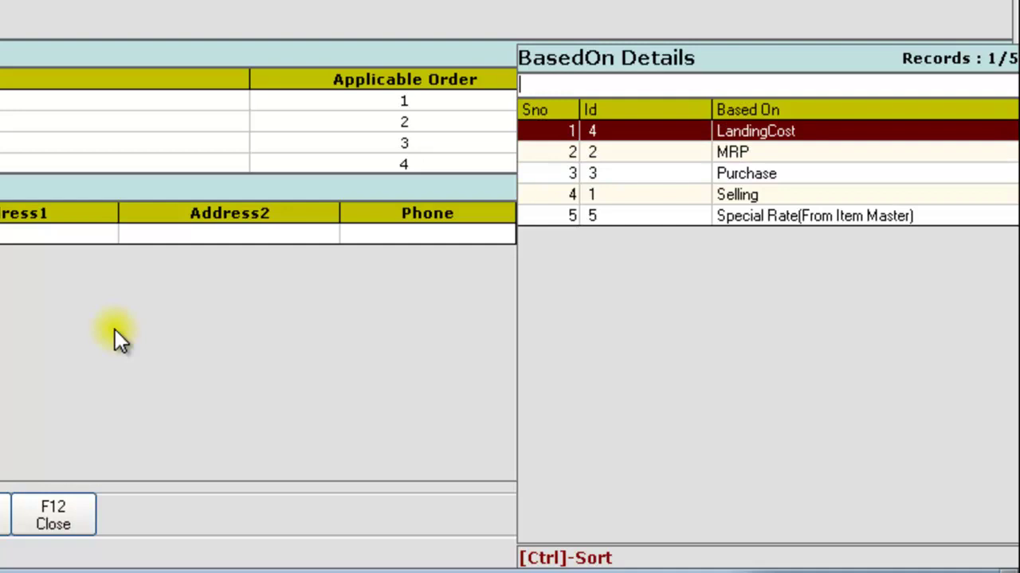
key(Down)
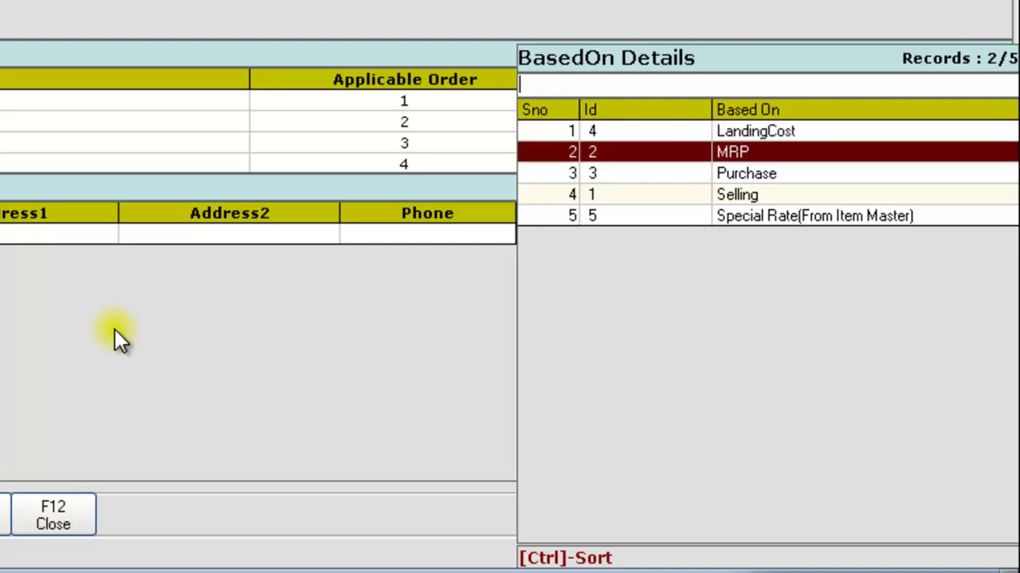
key(Down)
key(Down)
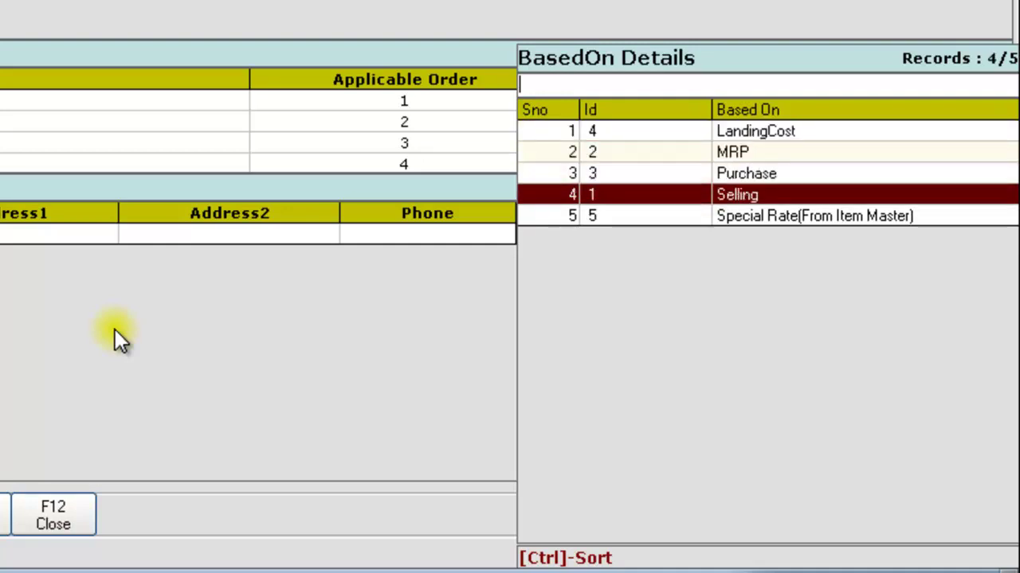
key(Down)
key(Up)
key(Up)
key(Return)
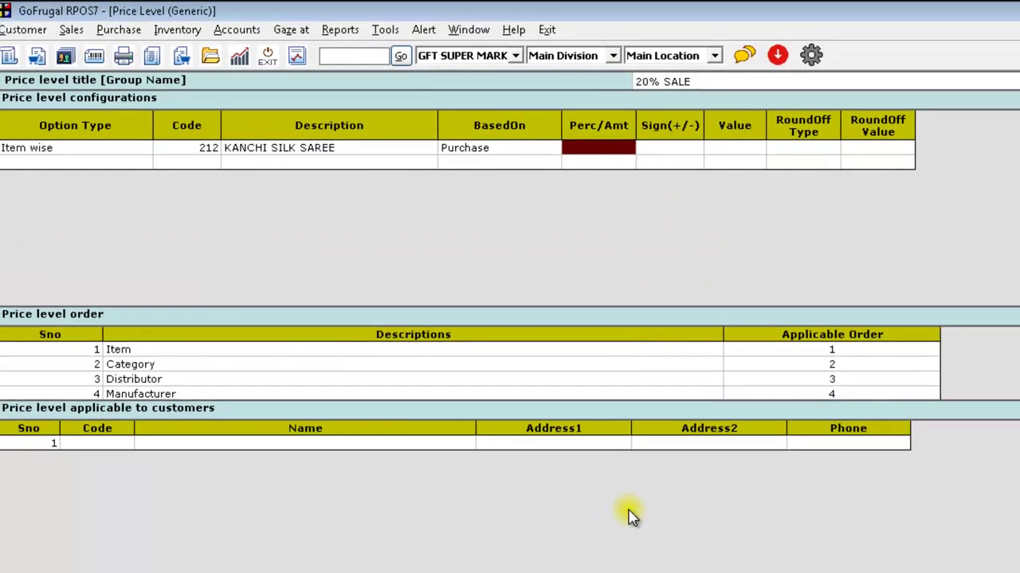
Make the KANCHI SILK SAREE adjustment a percentage with a minus sign and a value of 20
key(Return)
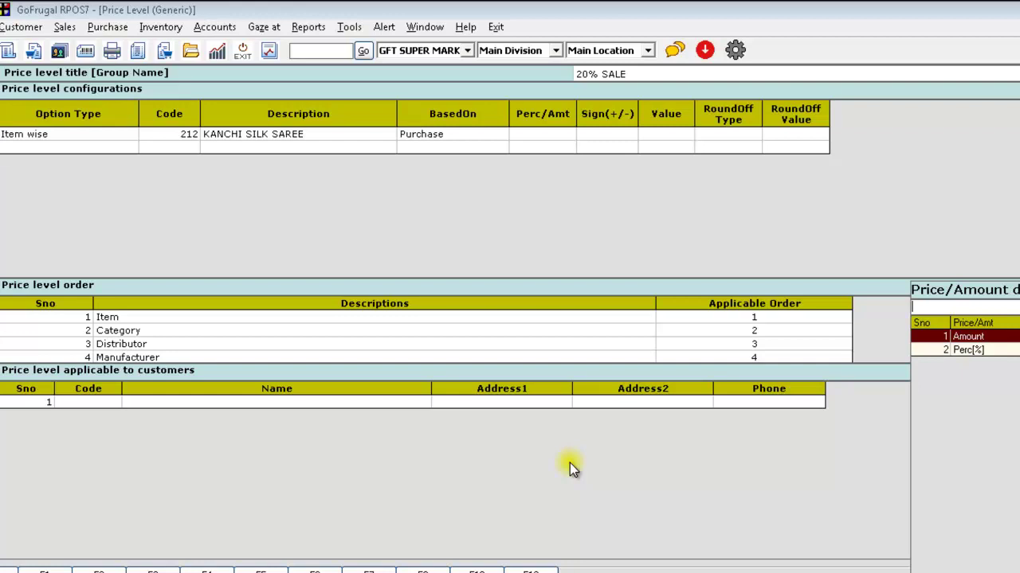
key(Down)
key(Return)
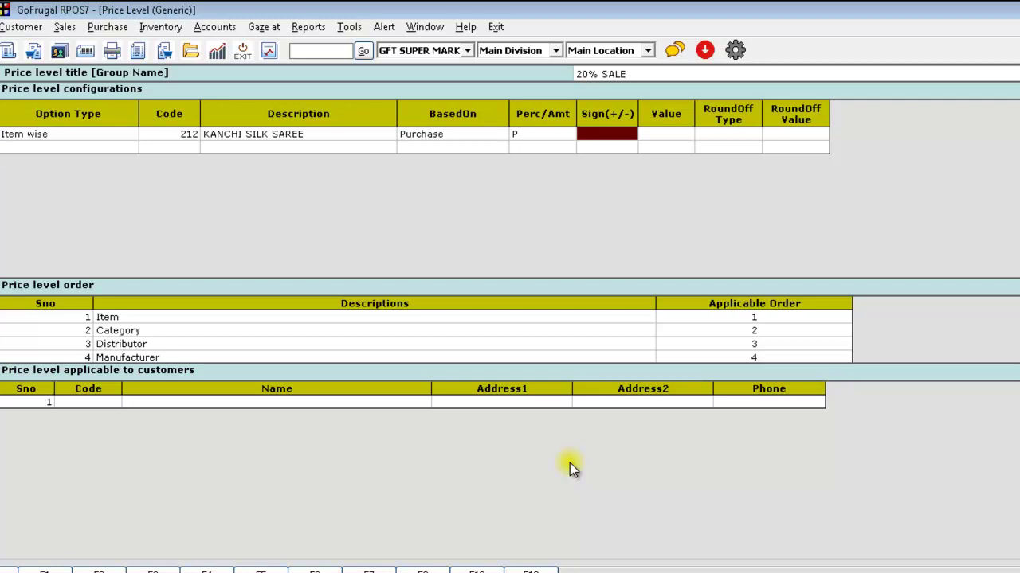
key(Return)
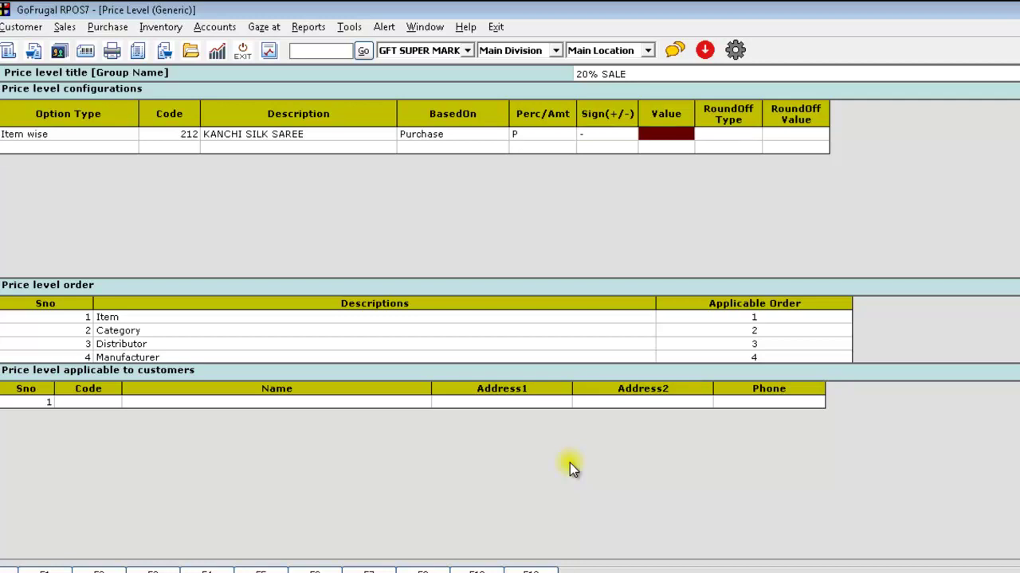
text(20)
key(Return)
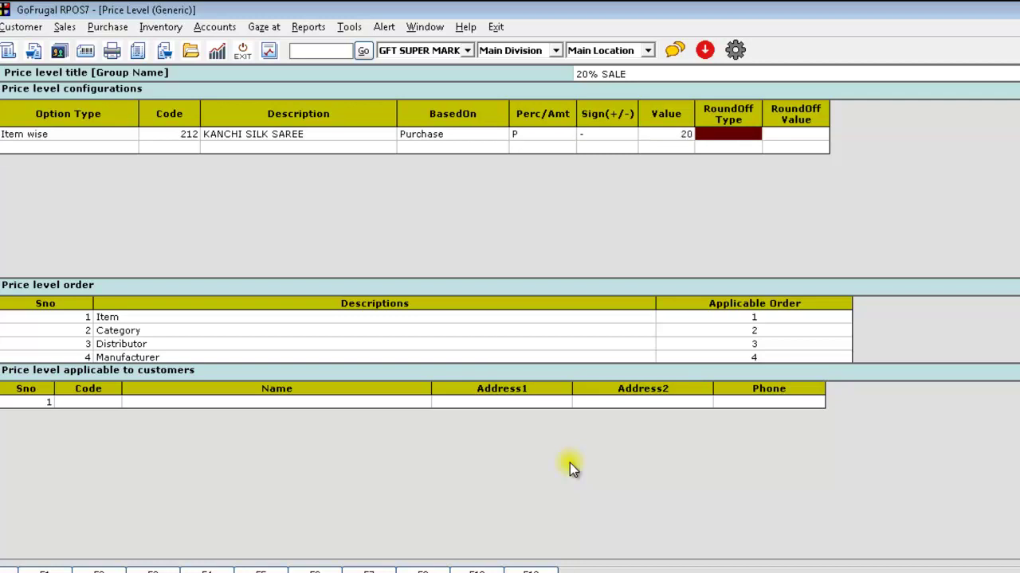
Set the KANCHI SILK SAREE row's round-off type to Near and its round-off value to 1 Rupees
key(Return)
key(Down)
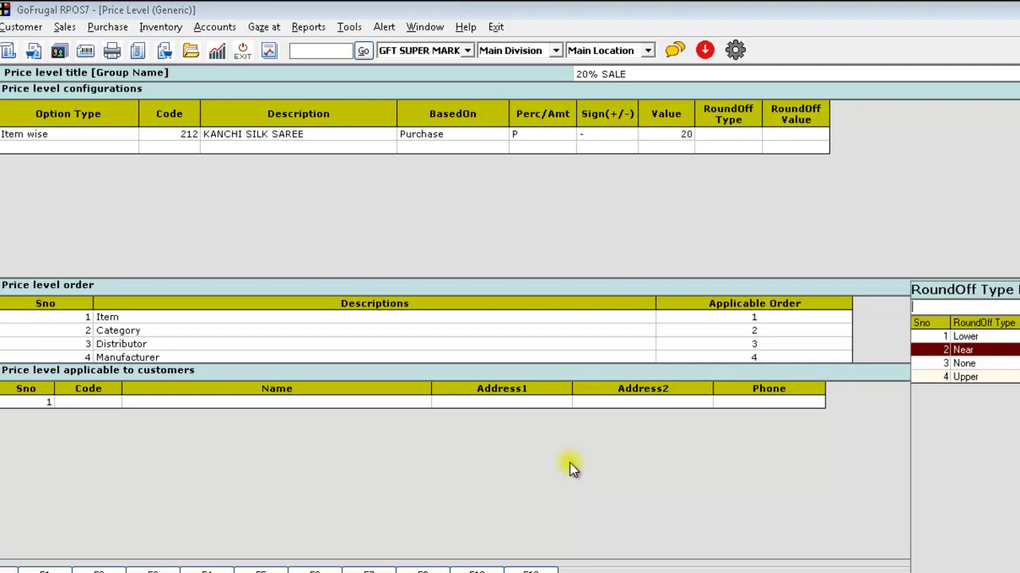
key(Return)
key(Return)
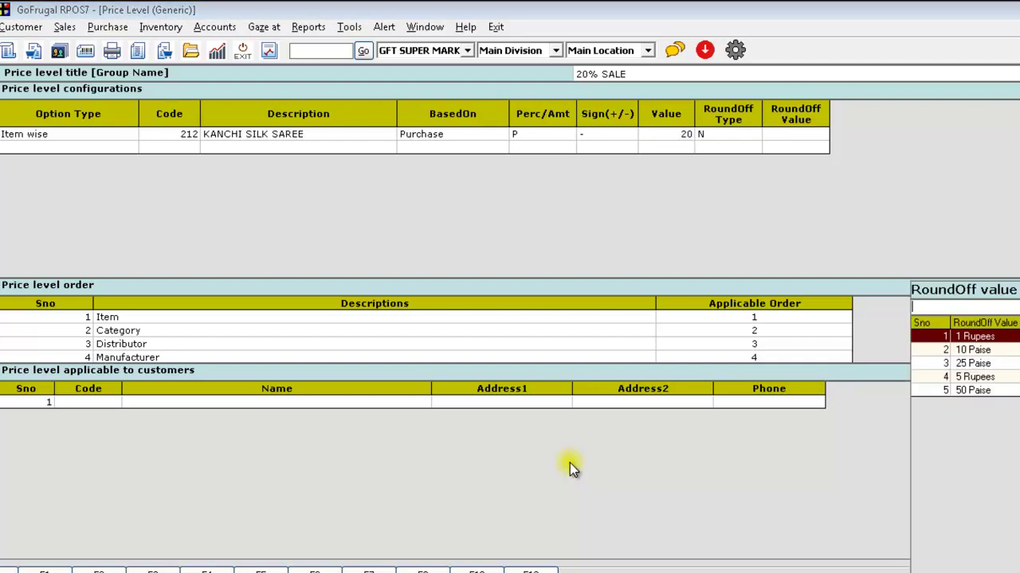
key(Return)
Add a Manufacturer wise row for Default, based on Purchase, minus 20 percent, rounded to the nearest 1 Rupees
key(Return)
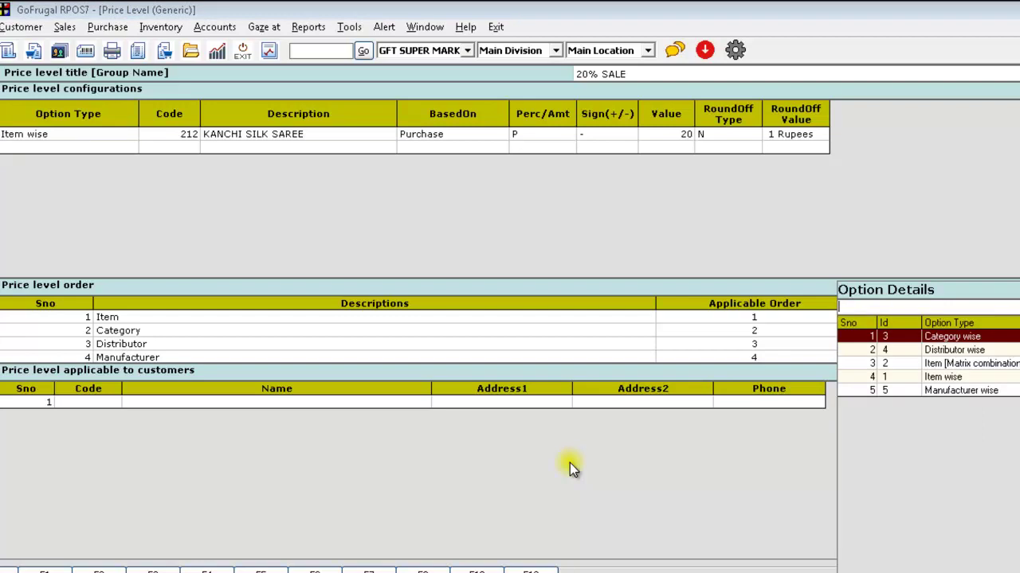
key(Down)
key(Down)
key(Down)
key(Down)
key(Return)
key(Return)
key(Return)
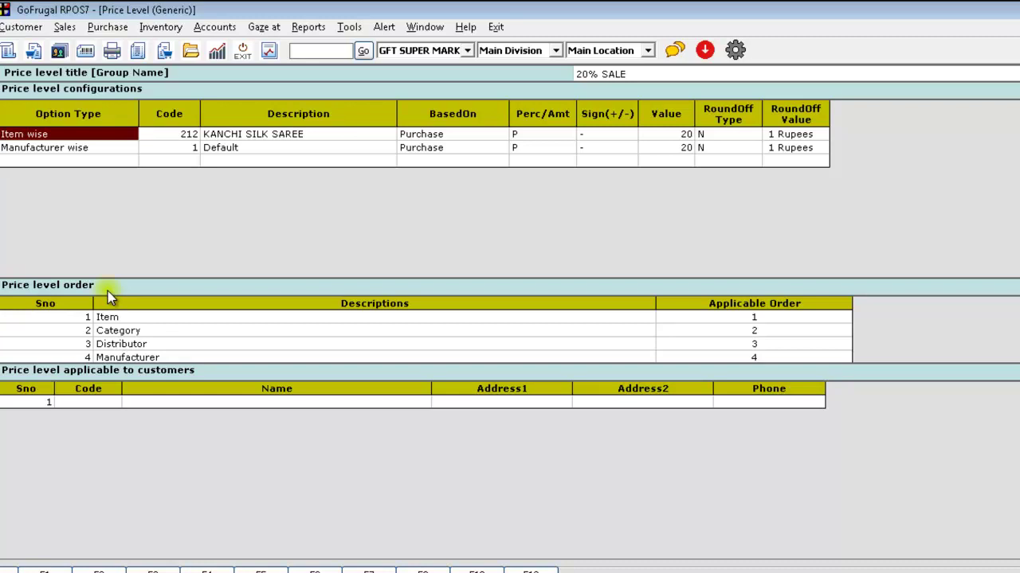
Compare the price level order with the Item wise and Manufacturer wise rows, checking their descriptions, basis and values
drag(690, 321, 754, 330)
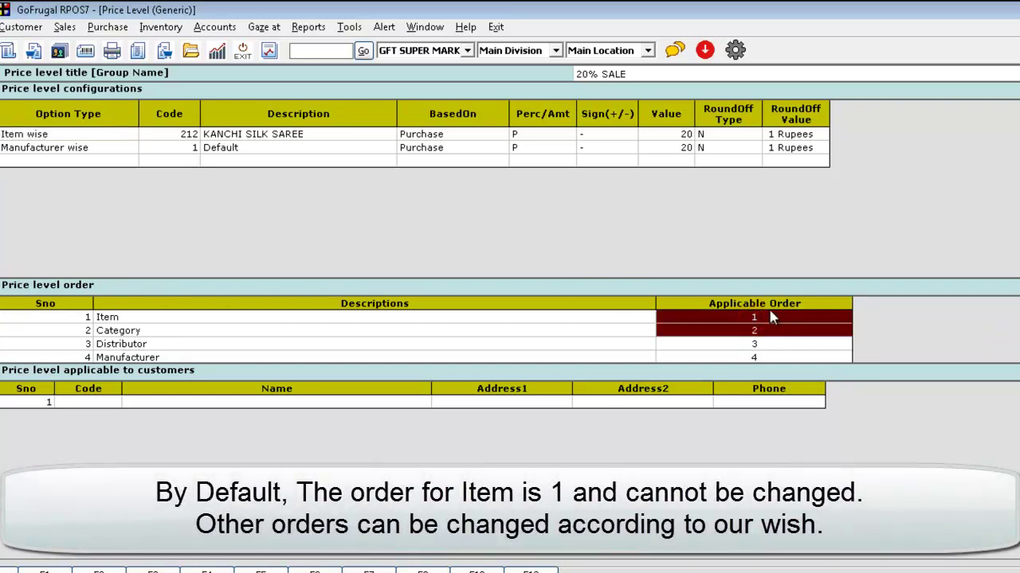
click(41, 136)
click(54, 149)
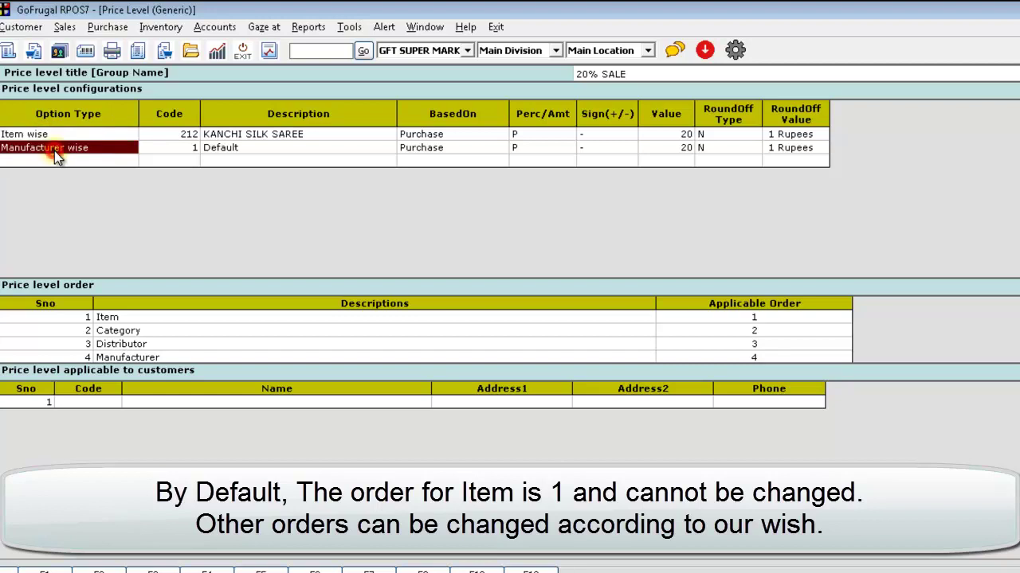
click(255, 135)
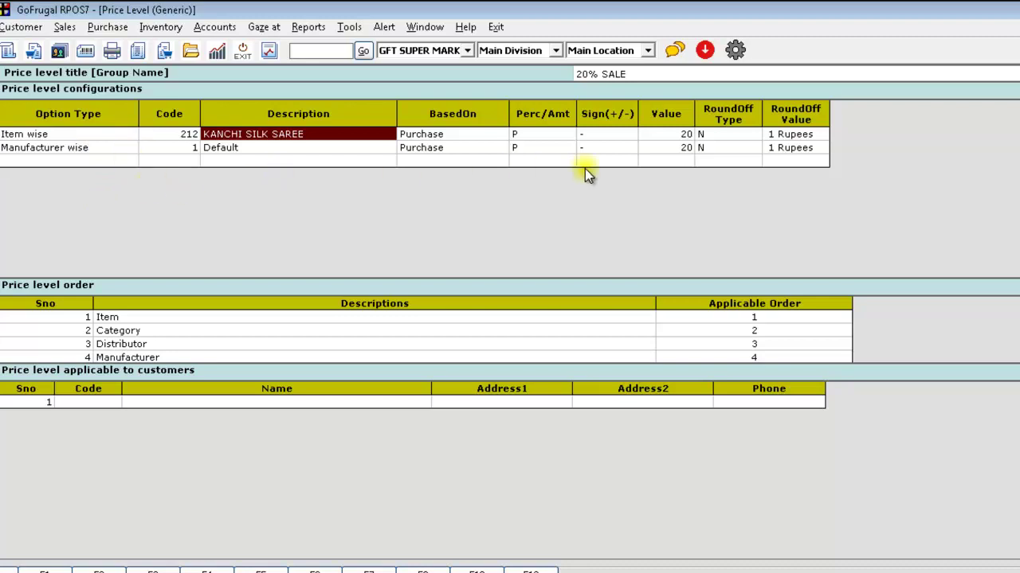
key(Down)
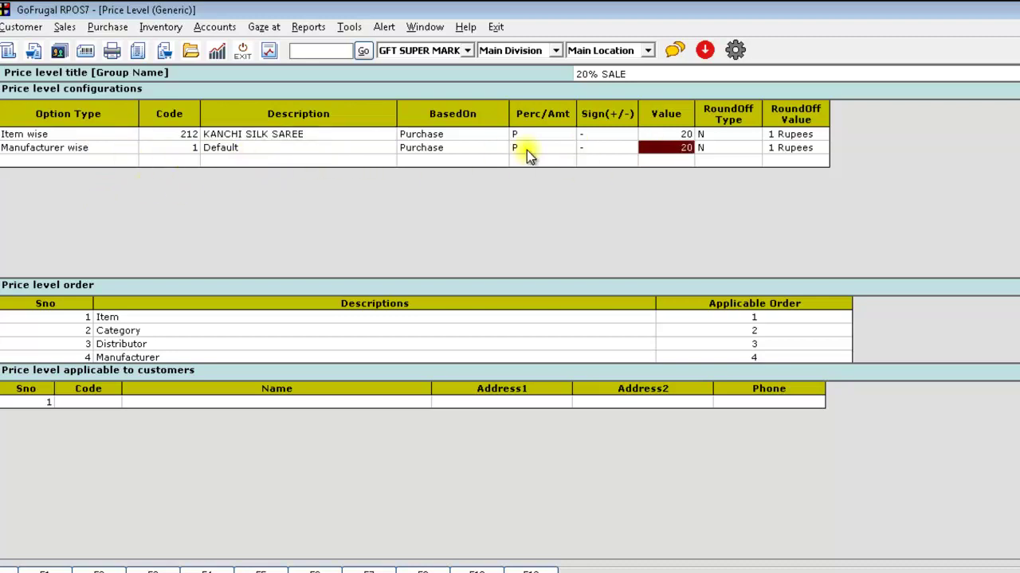
click(417, 137)
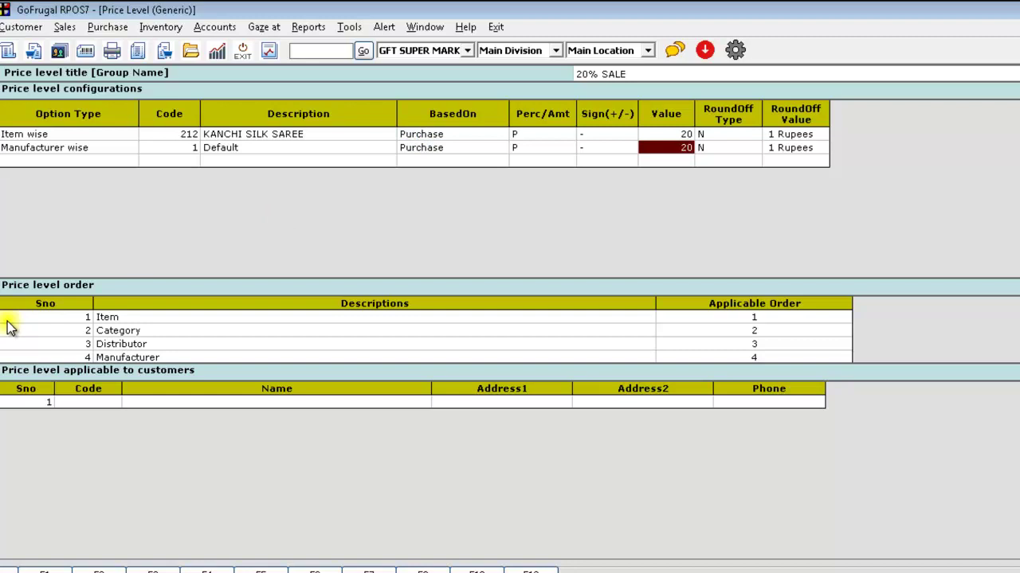
Set the price level's applicable order to 3 for Category and 2 for Distributor
click(757, 326)
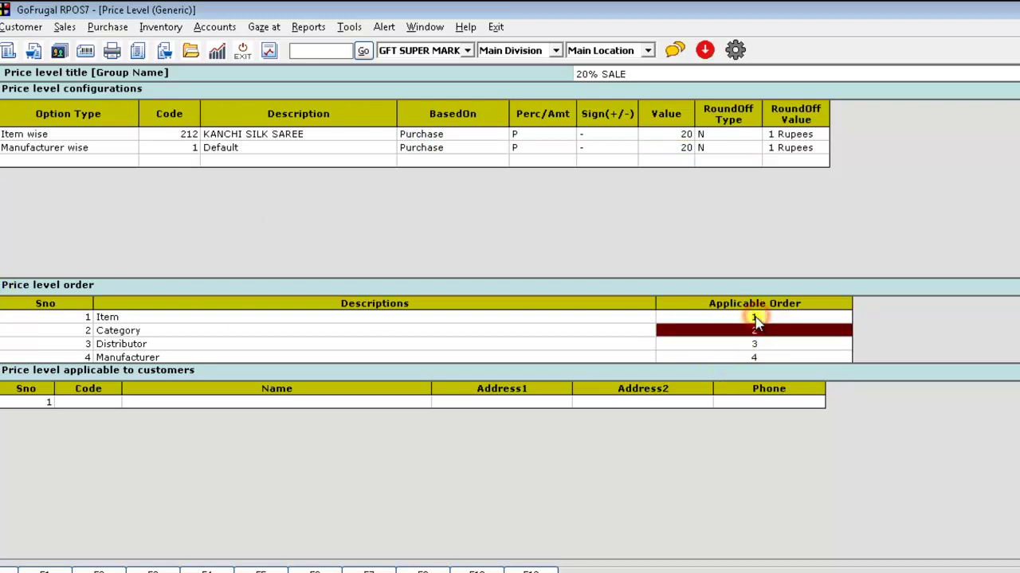
key(Down)
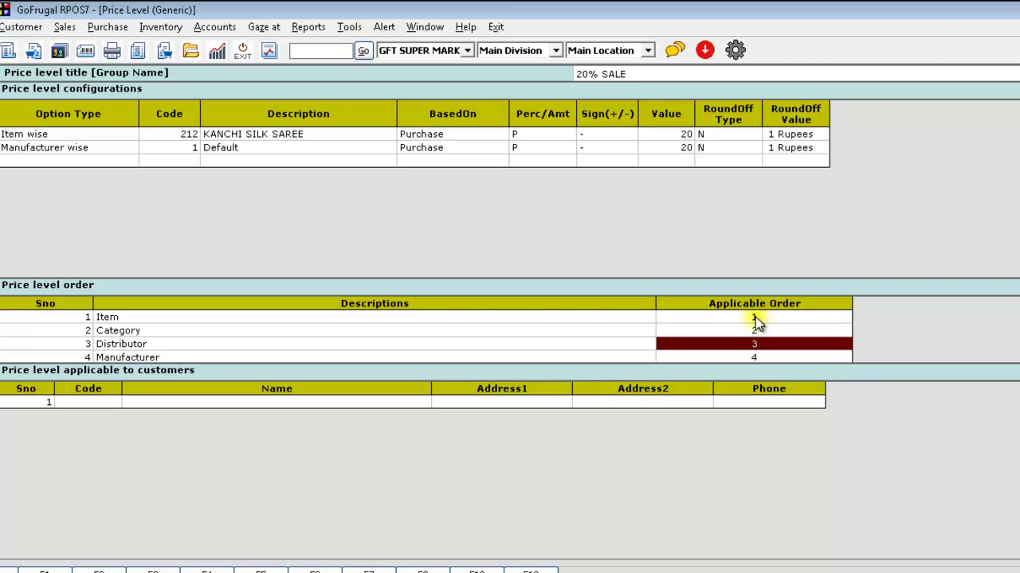
key(Up)
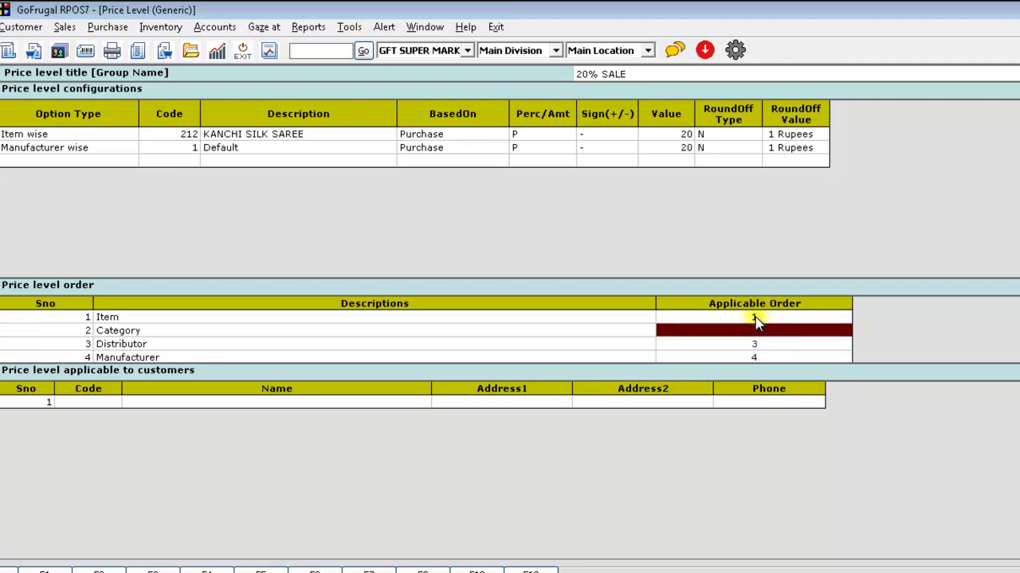
key(Down)
key(Down)
key(Up)
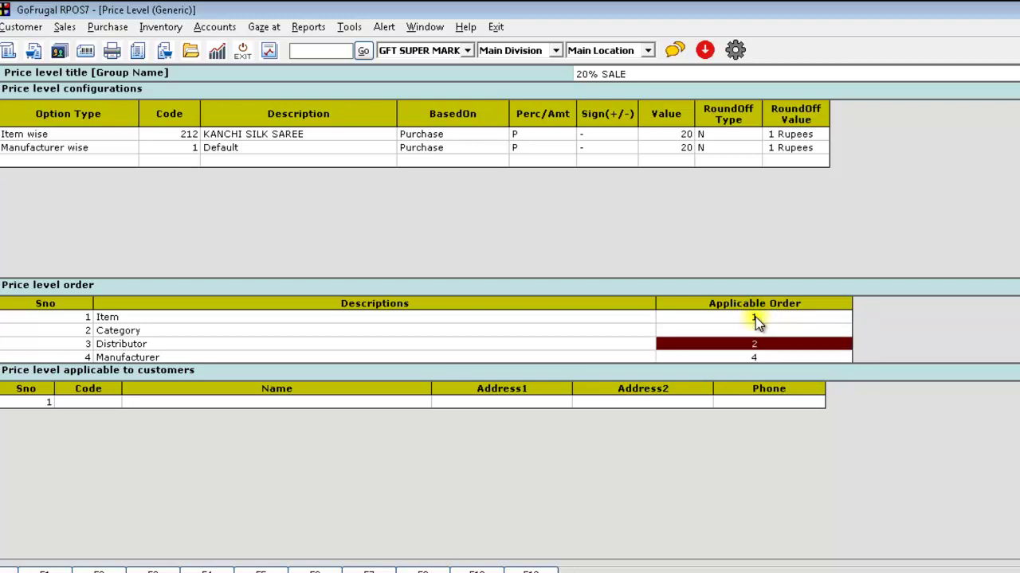
key(Up)
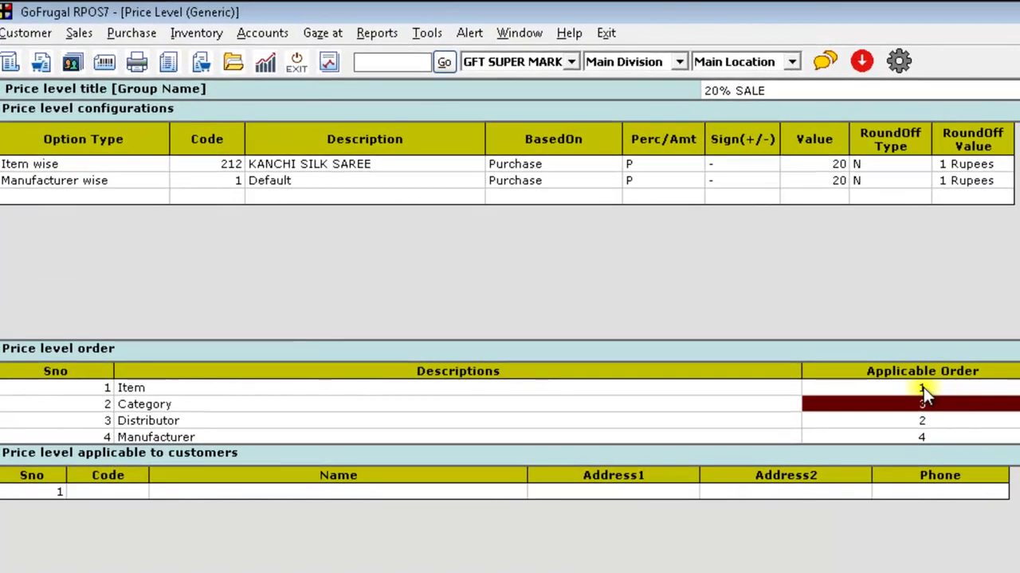
Apply the price level to six customers, entries 2 to 7 in the customer list filtered by "a"
key(Tab)
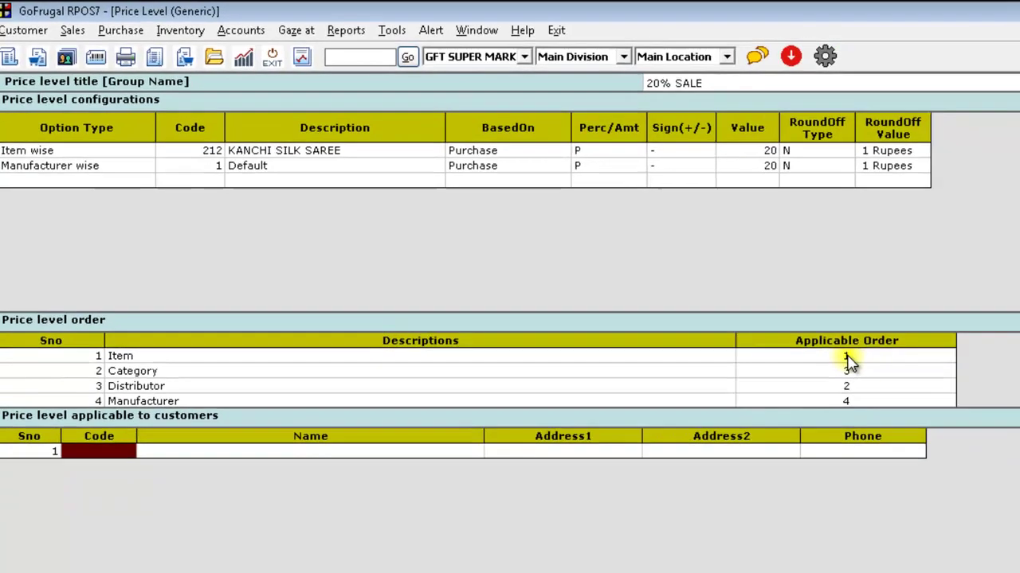
key(Return)
text(a)
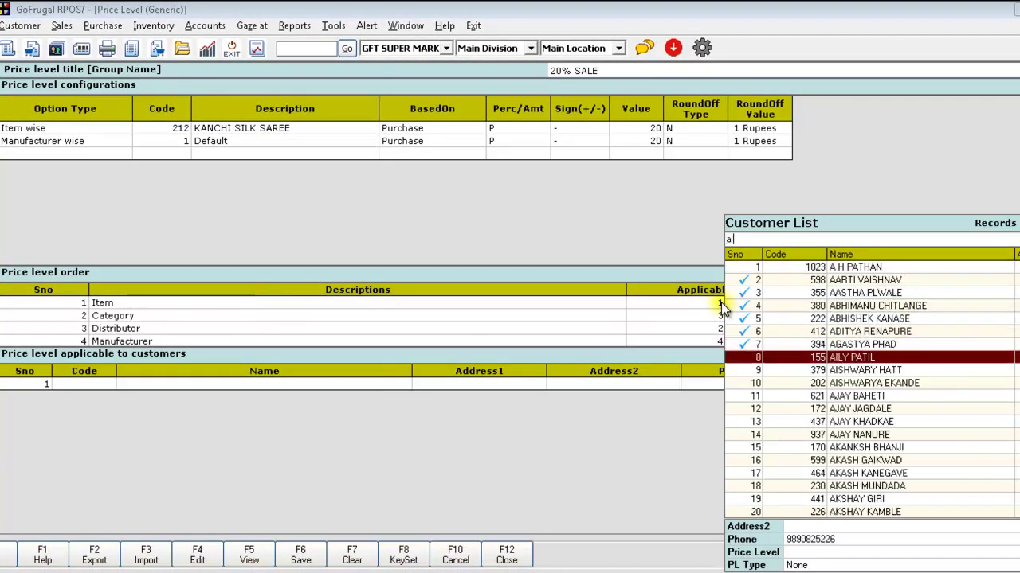
key(Return)
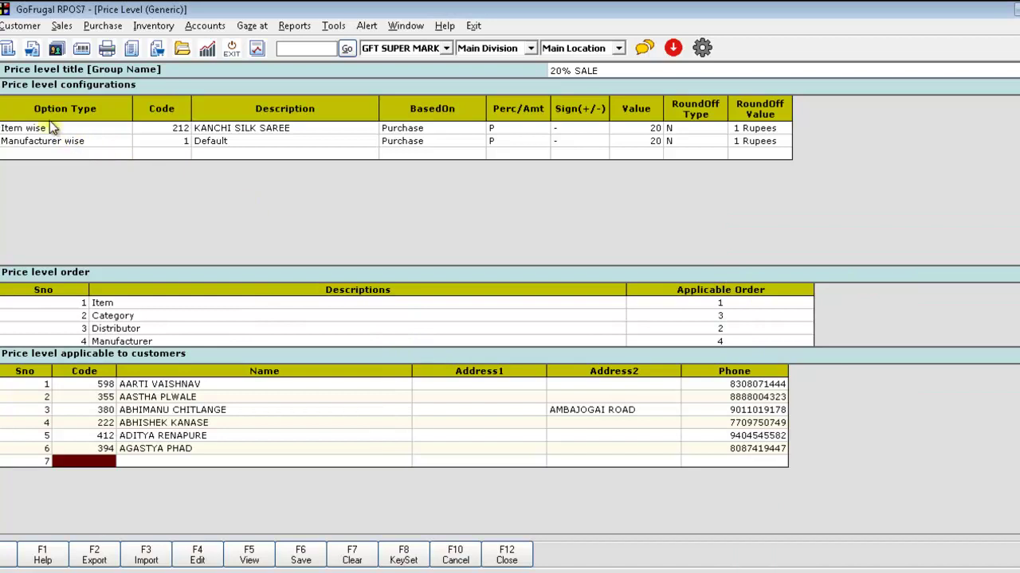
Review the configuration rows, save the 20% SALE price level and close its form
click(256, 130)
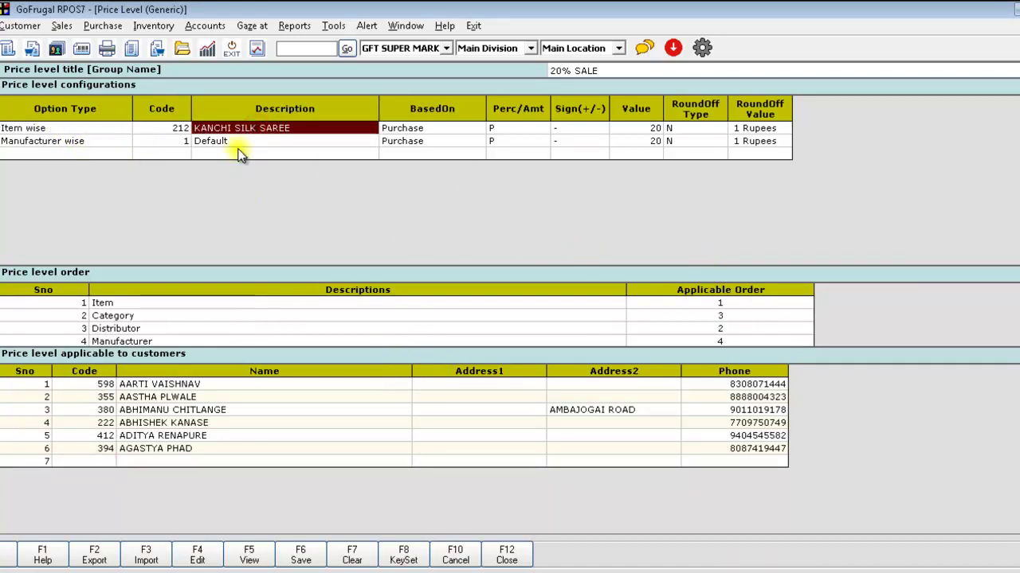
click(233, 145)
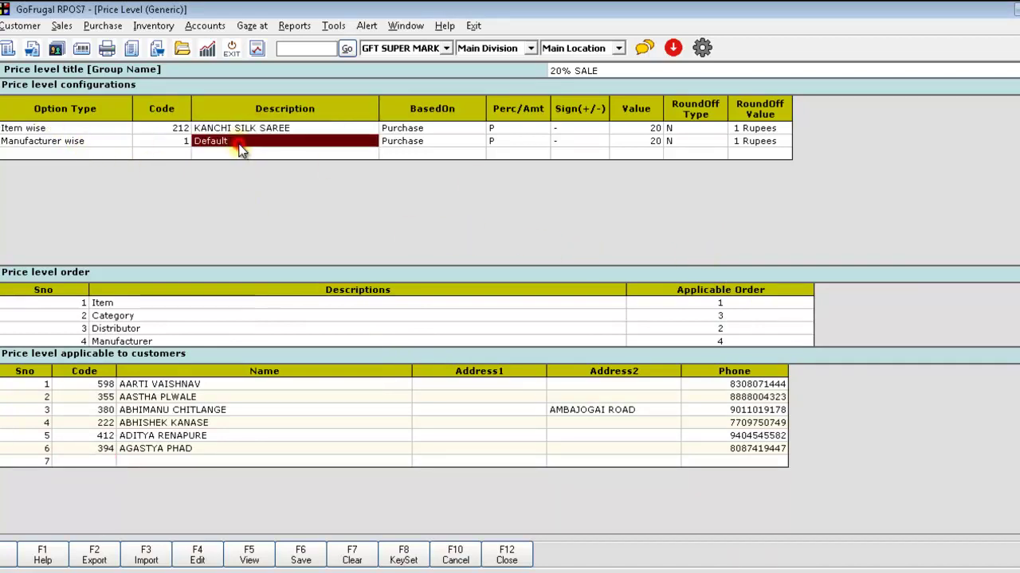
click(718, 306)
click(125, 384)
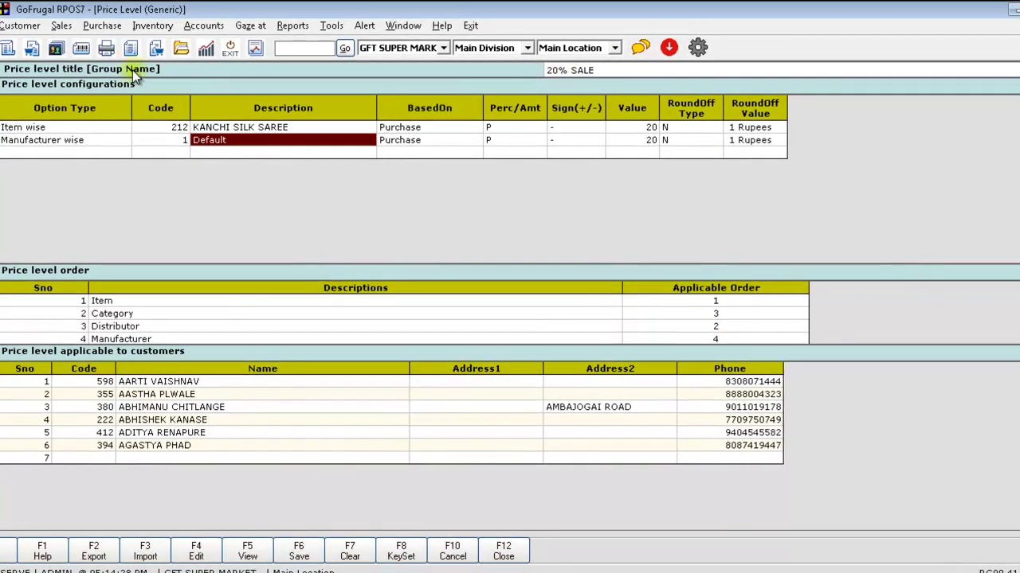
click(301, 552)
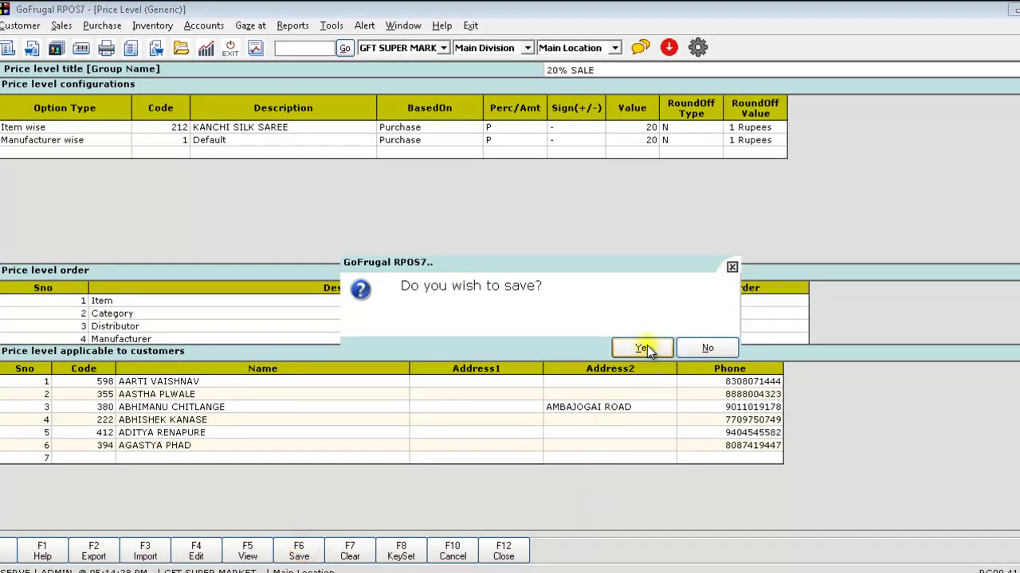
click(645, 348)
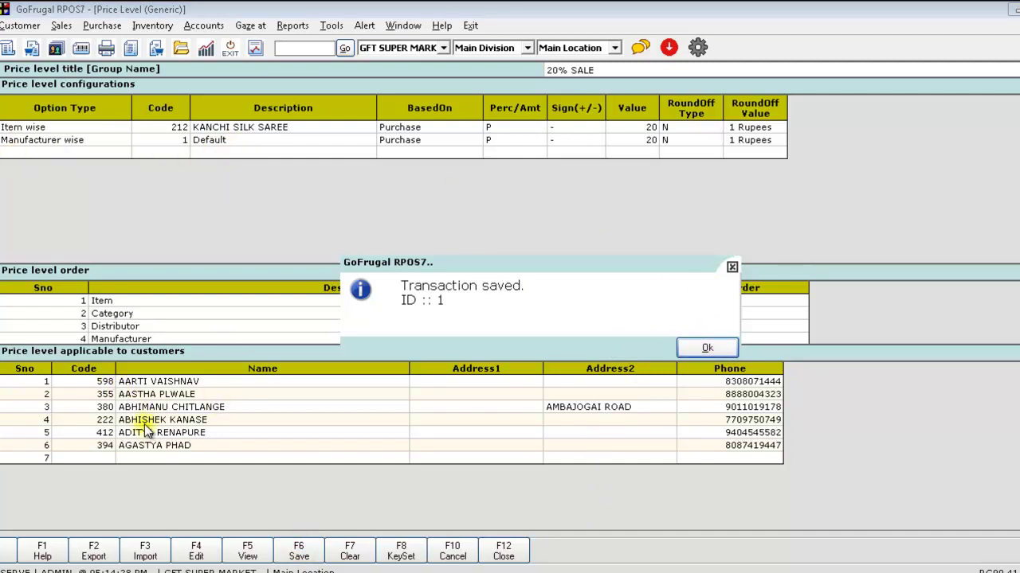
click(728, 348)
key(Escape)
click(642, 348)
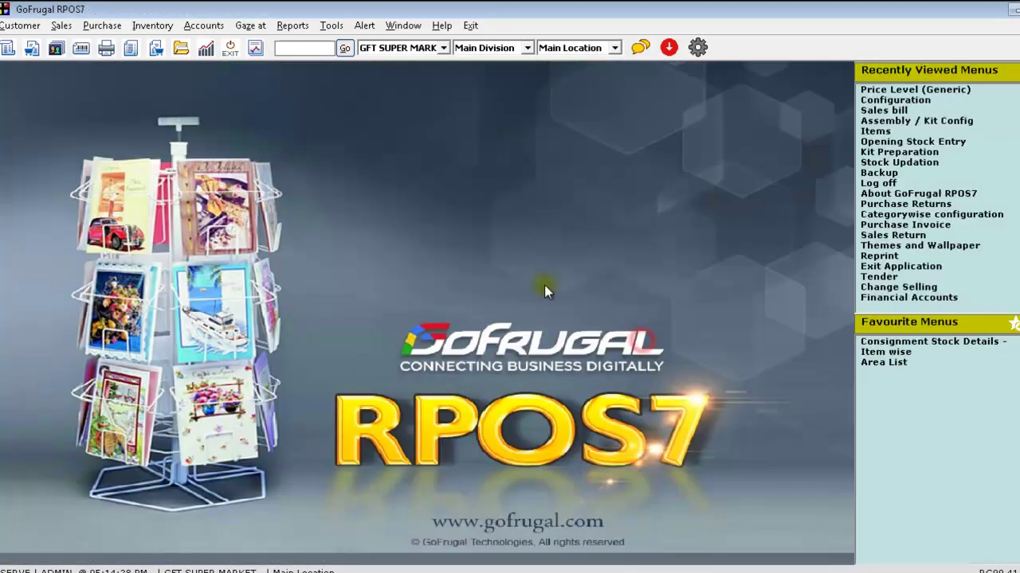
Find the Configuration screen by searching for "conf" and open its inventory PriceLevel Setting page
click(345, 47)
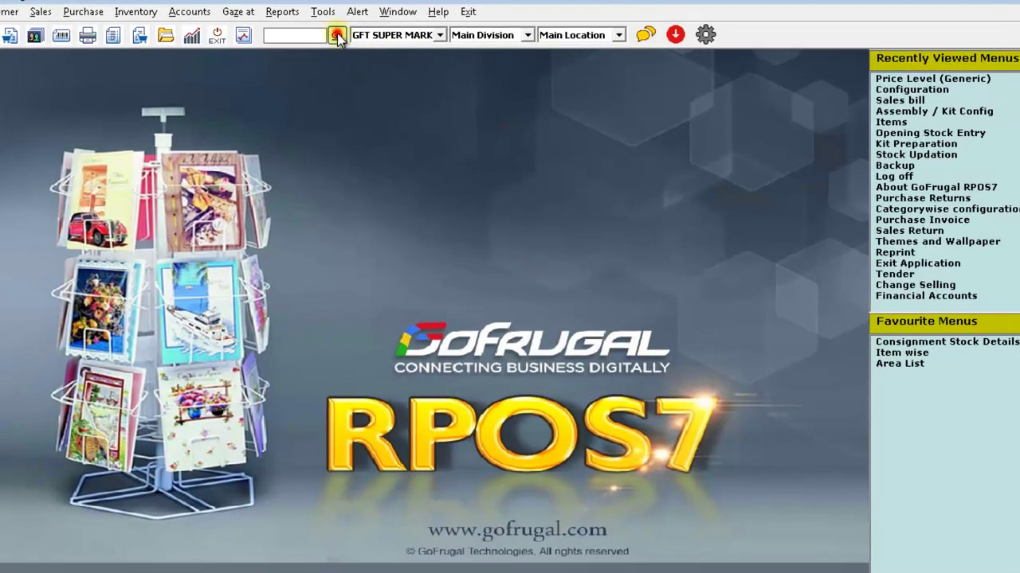
text(conf)
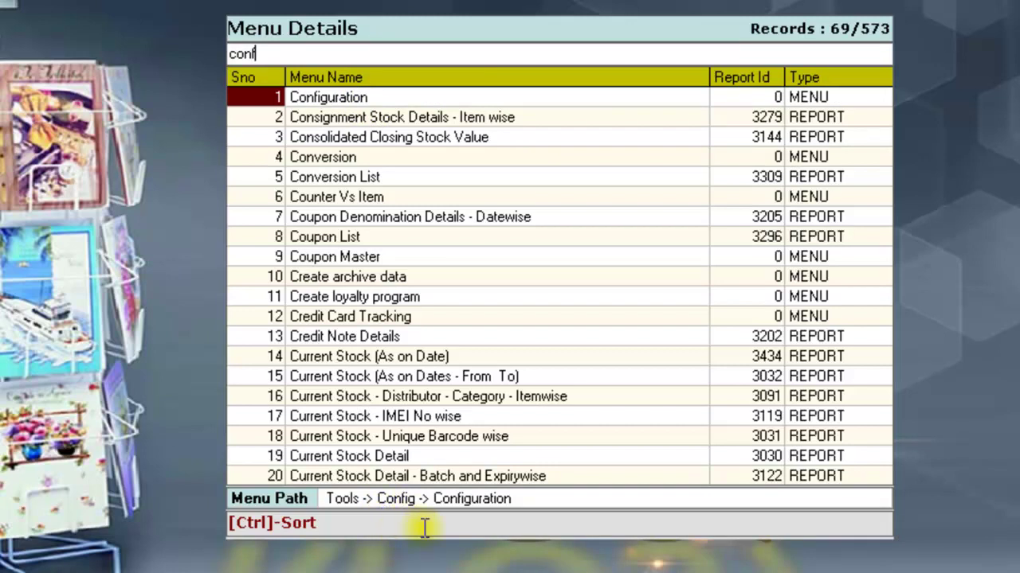
click(486, 498)
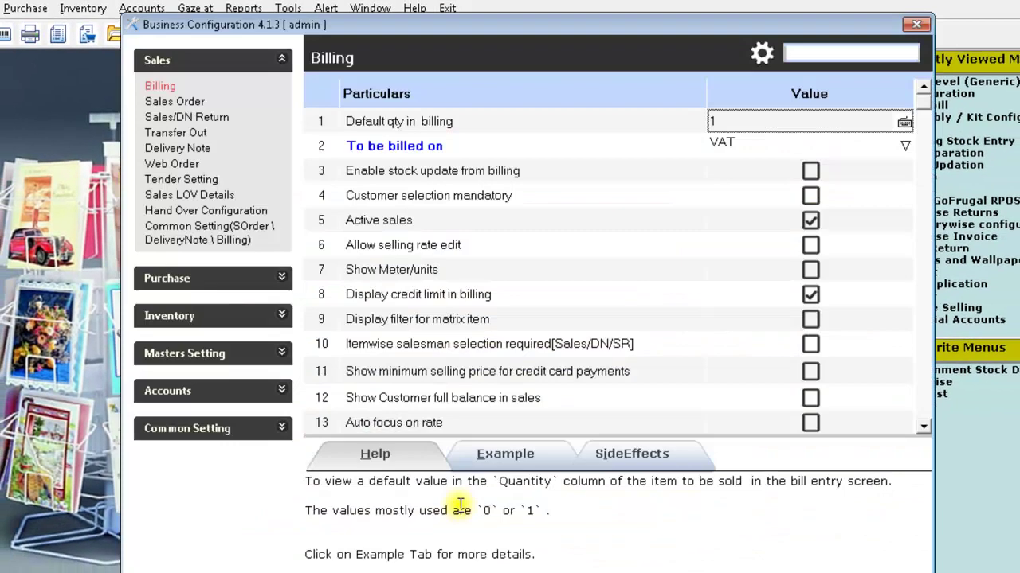
click(162, 318)
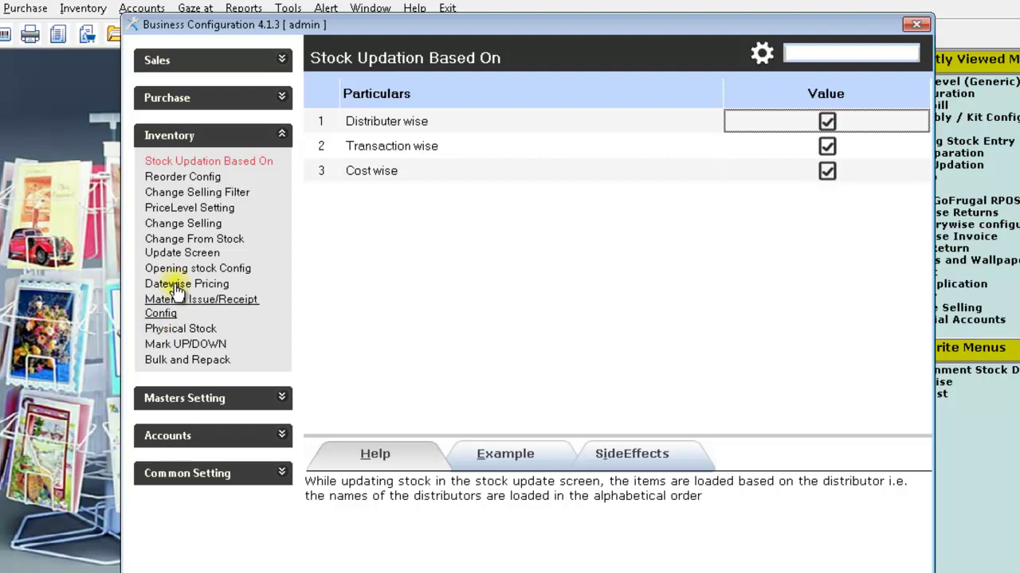
click(195, 209)
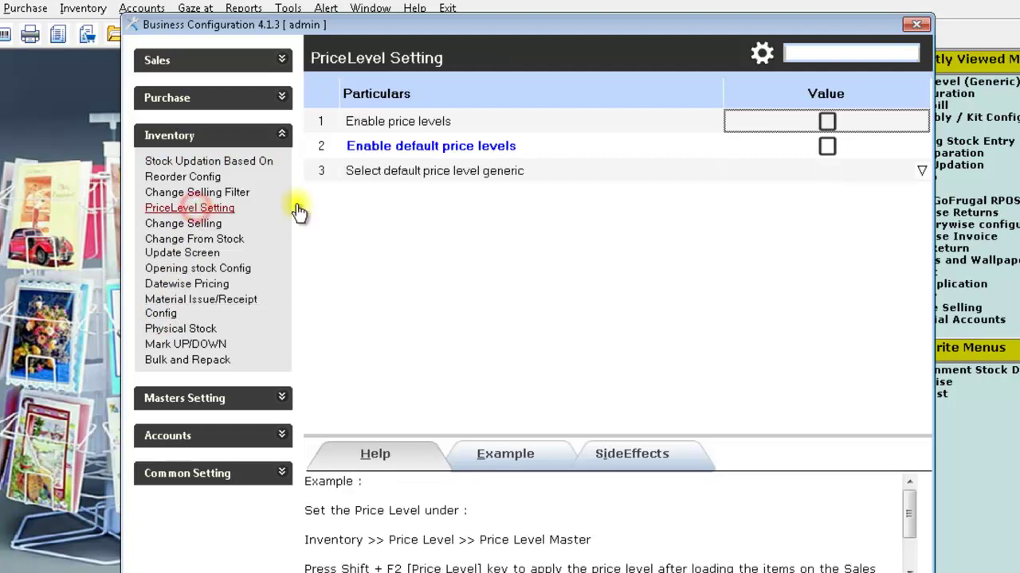
Enable default price levels, select 20% SALE as the default generic price level, and save the configuration
click(796, 151)
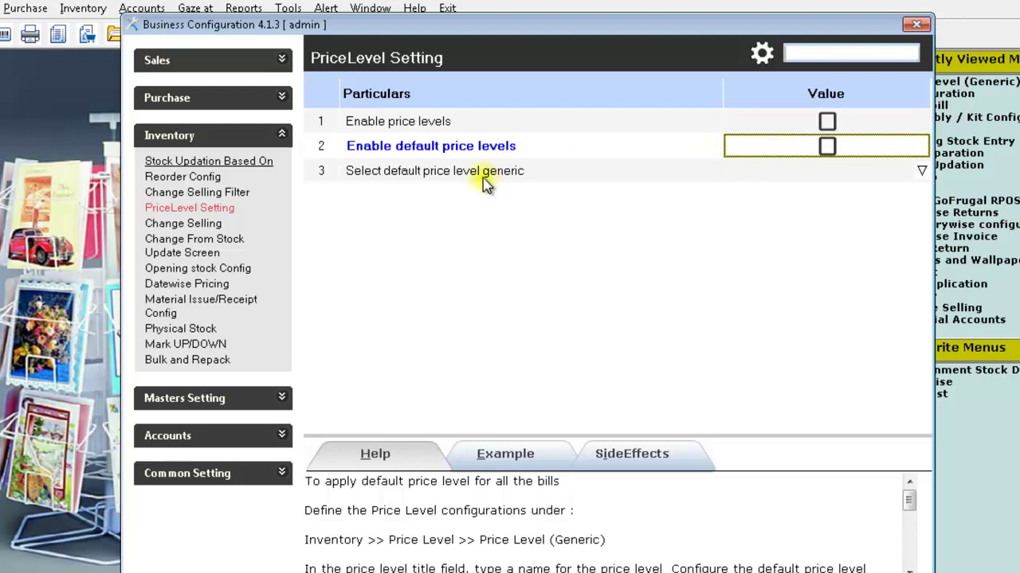
click(828, 147)
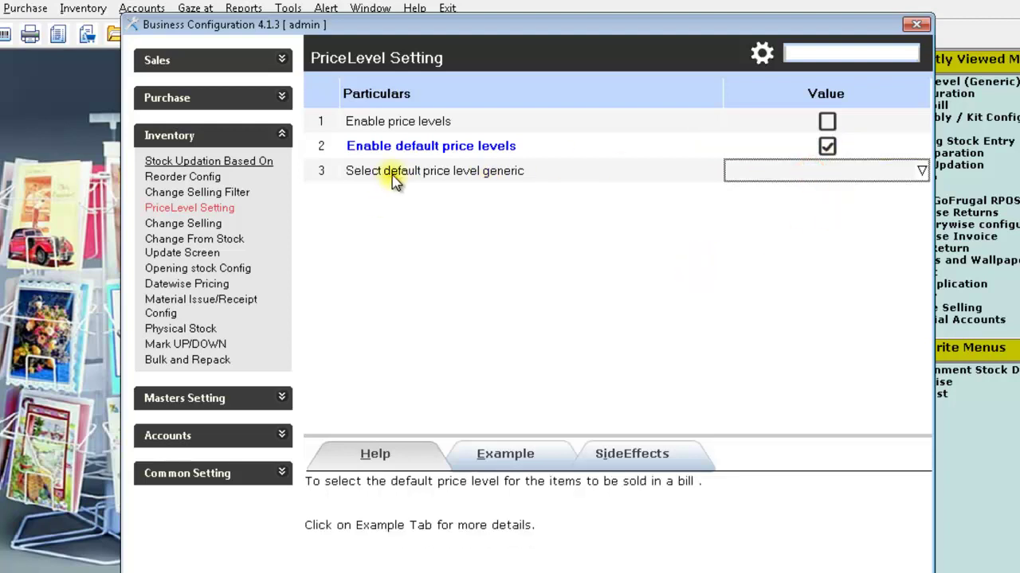
key(Down)
key(Return)
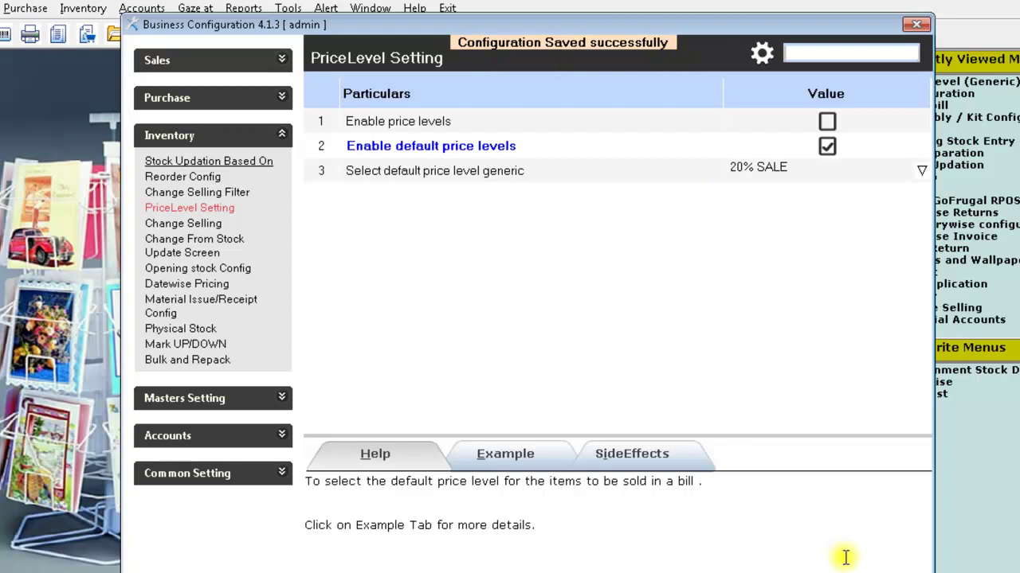
key(Escape)
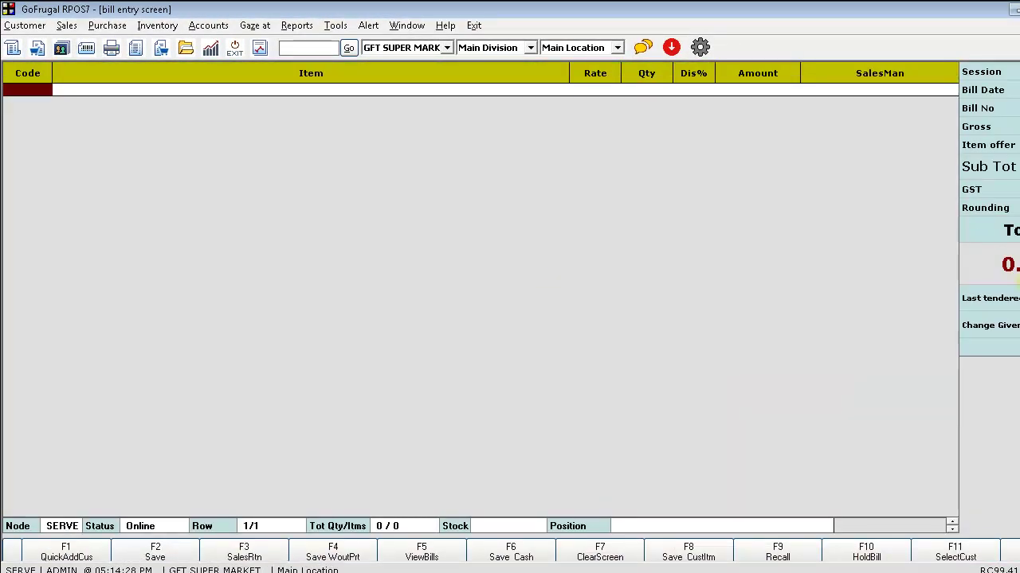
key(Return)
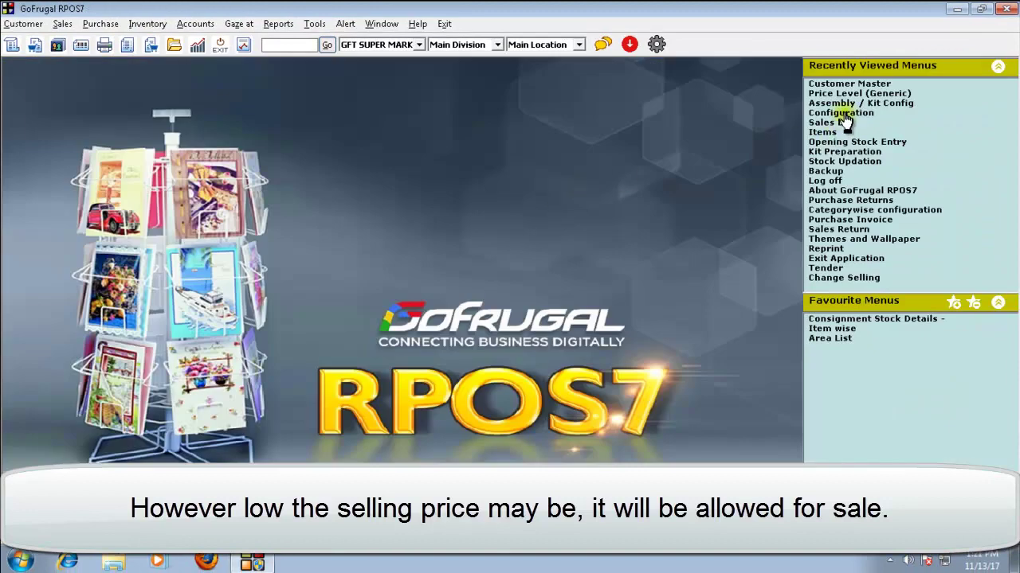
Disable default price levels in the inventory PriceLevel Setting, leave the default generic level empty, save and exit
click(843, 115)
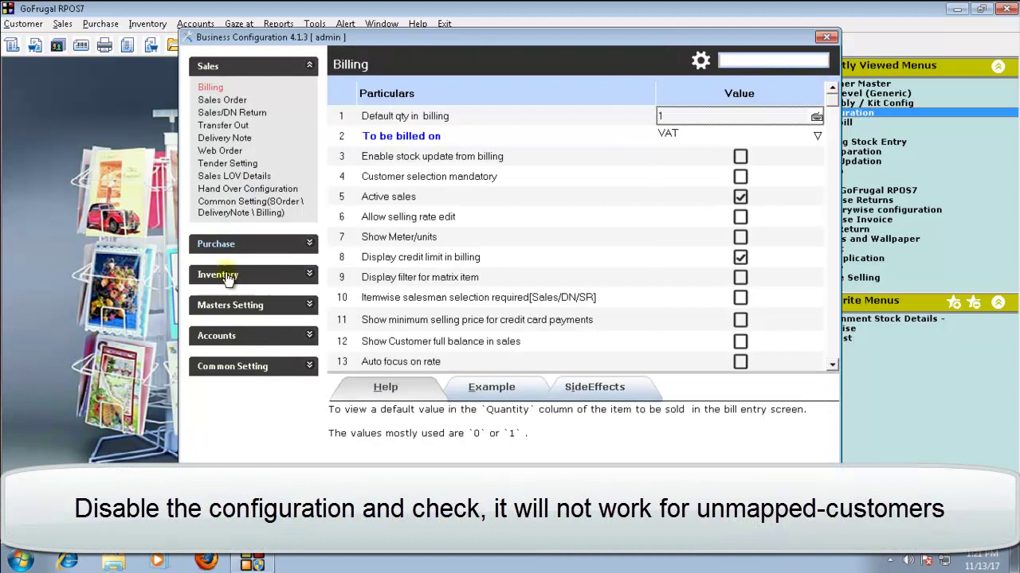
click(226, 276)
click(234, 186)
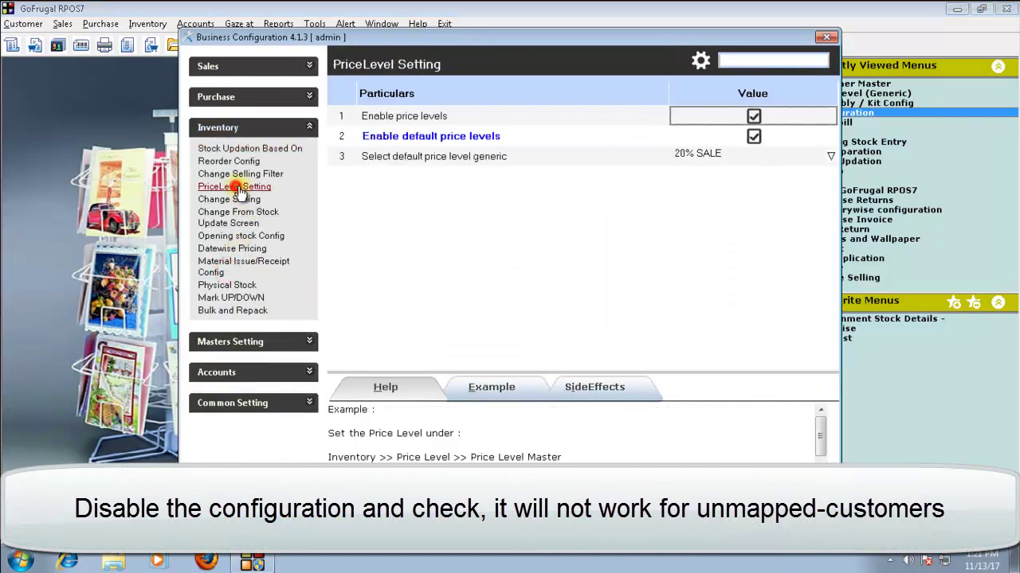
click(739, 137)
click(712, 160)
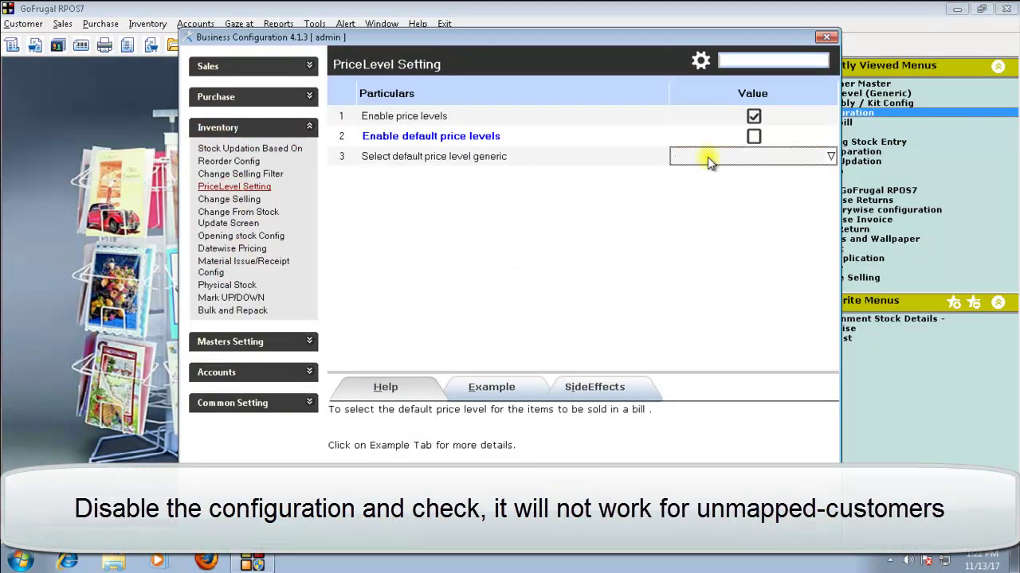
click(751, 523)
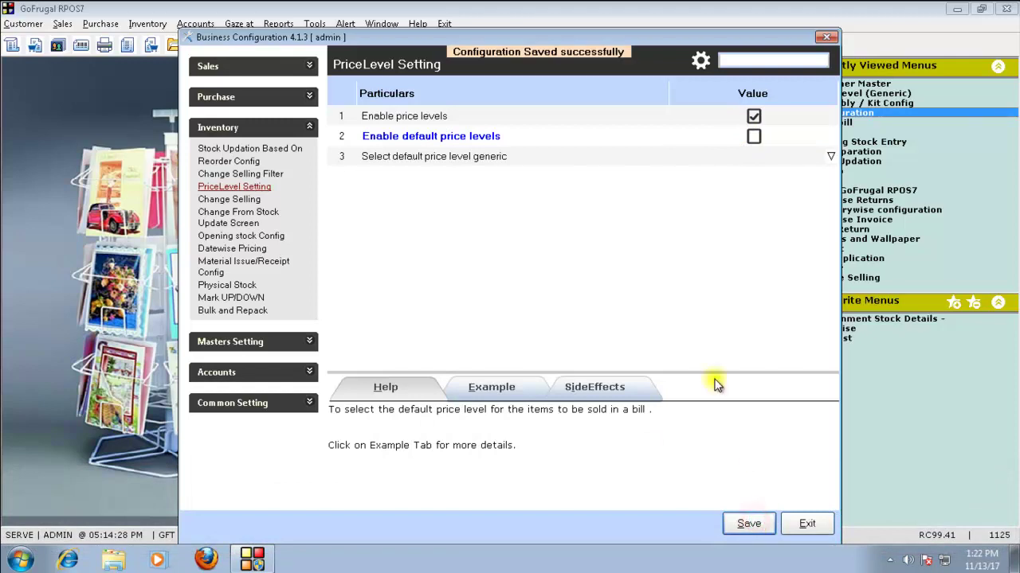
click(809, 524)
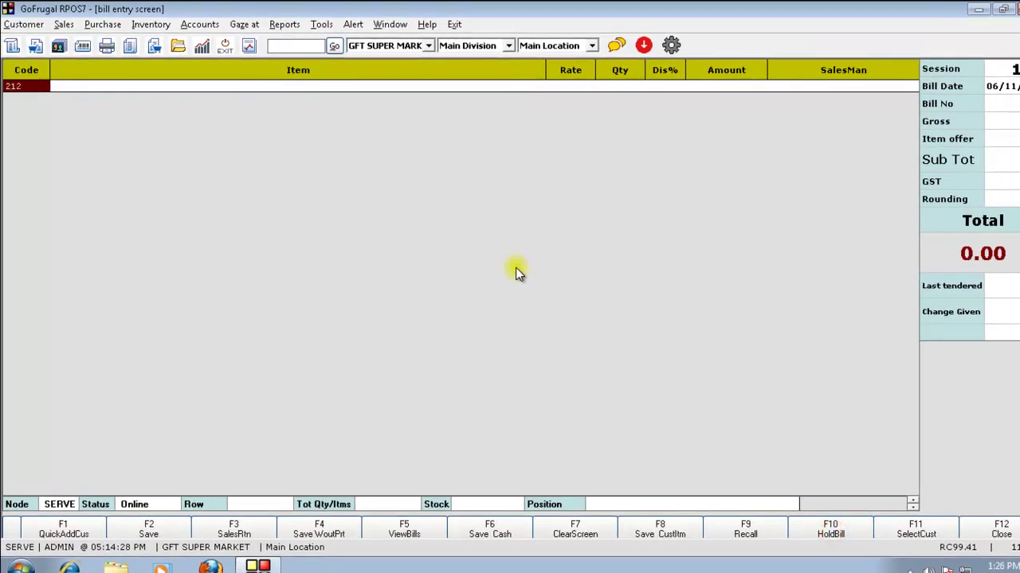
Add item 212, KANCHI SILK SAREE, to the sales bill and apply the 20% SALE generic price level
text(212)
key(Return)
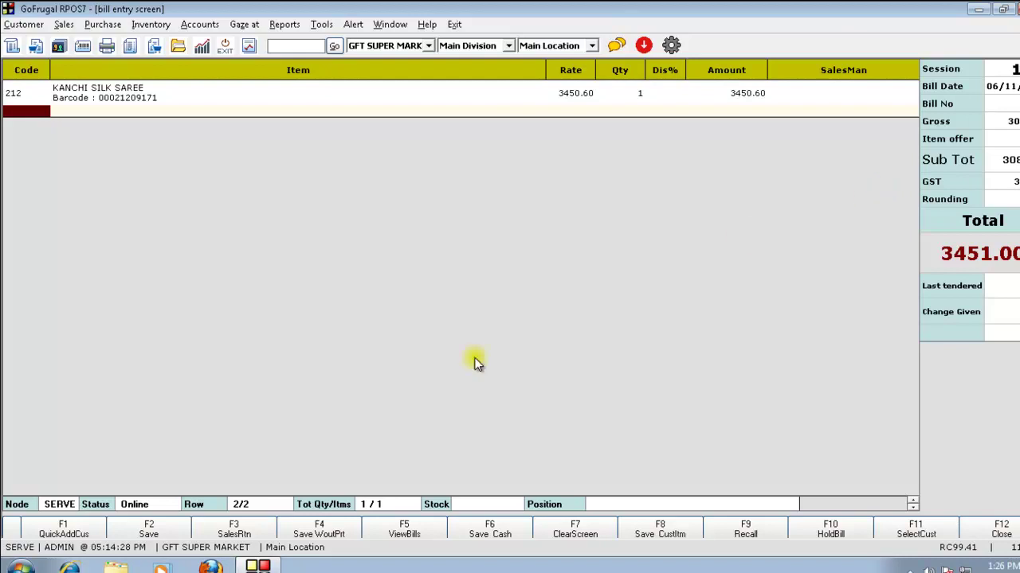
click(13, 528)
click(149, 528)
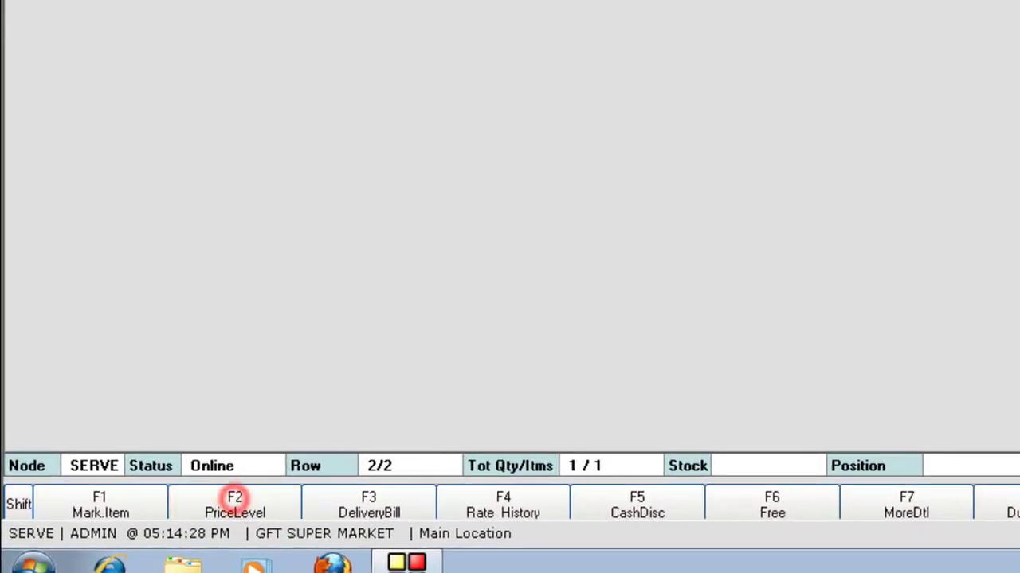
key(Down)
key(Down)
key(Down)
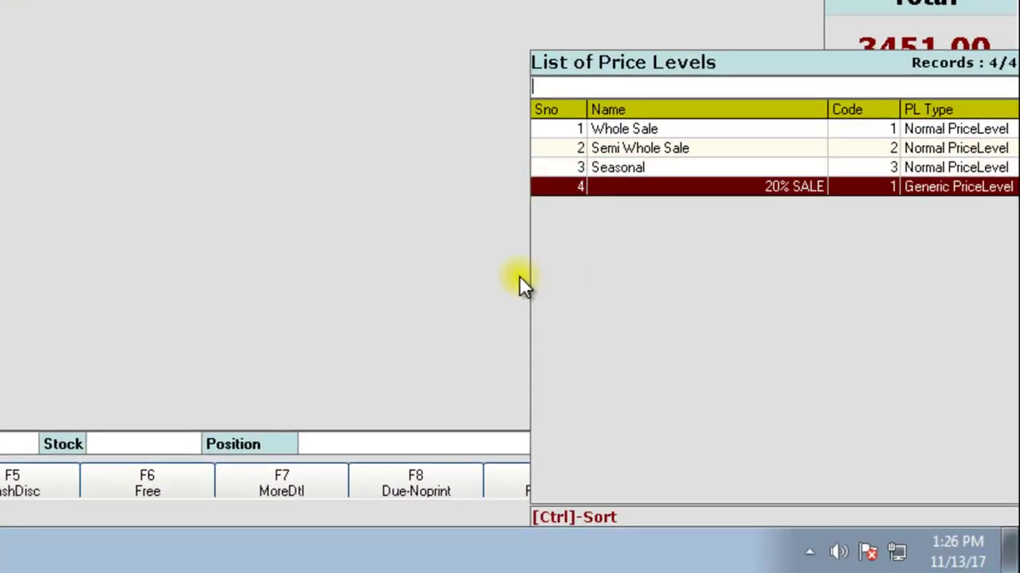
key(Return)
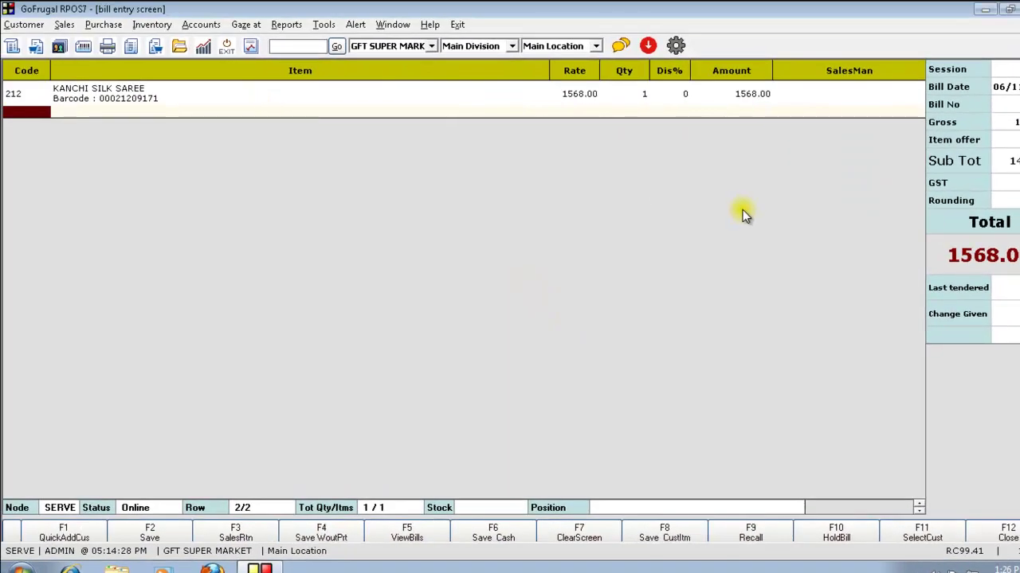